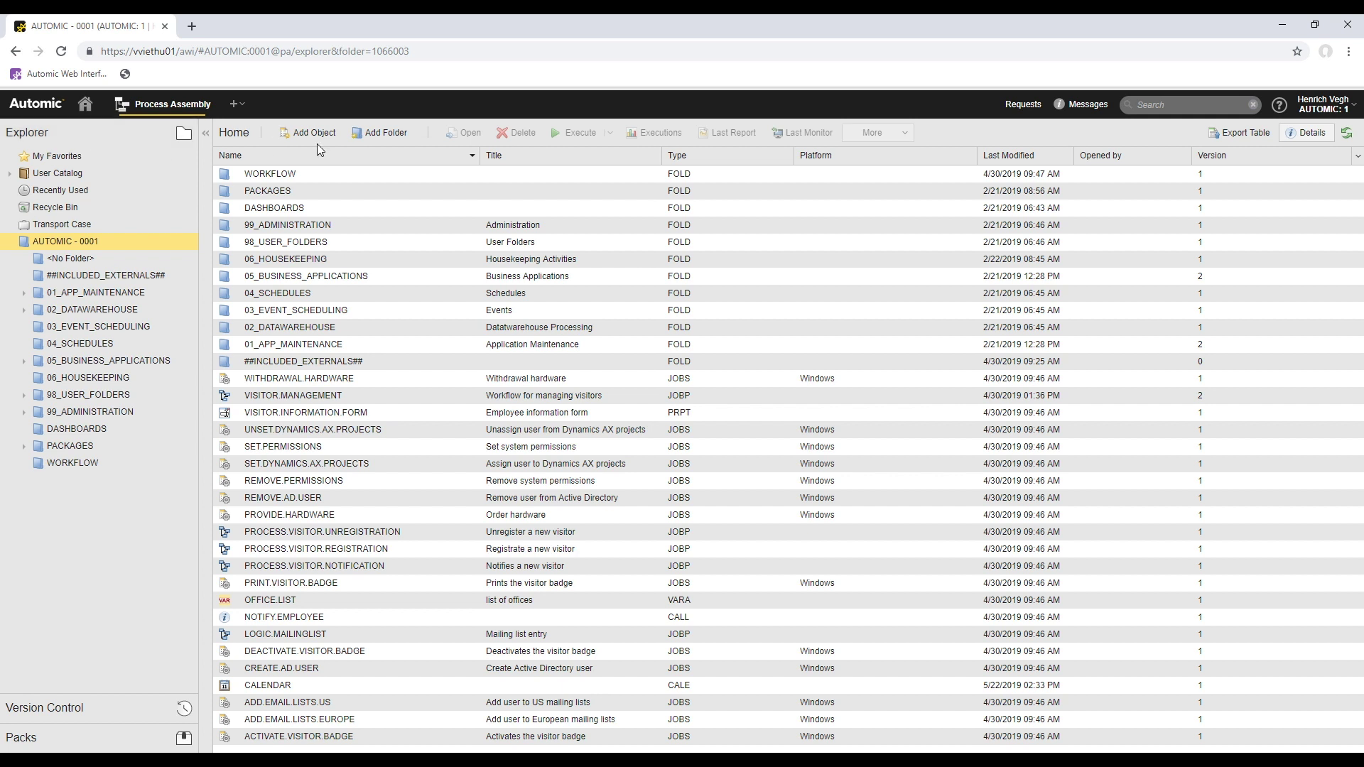
- Show the Archive Key 1 column in the object list
{"action": "left_click", "coordinate": [1357, 161]}
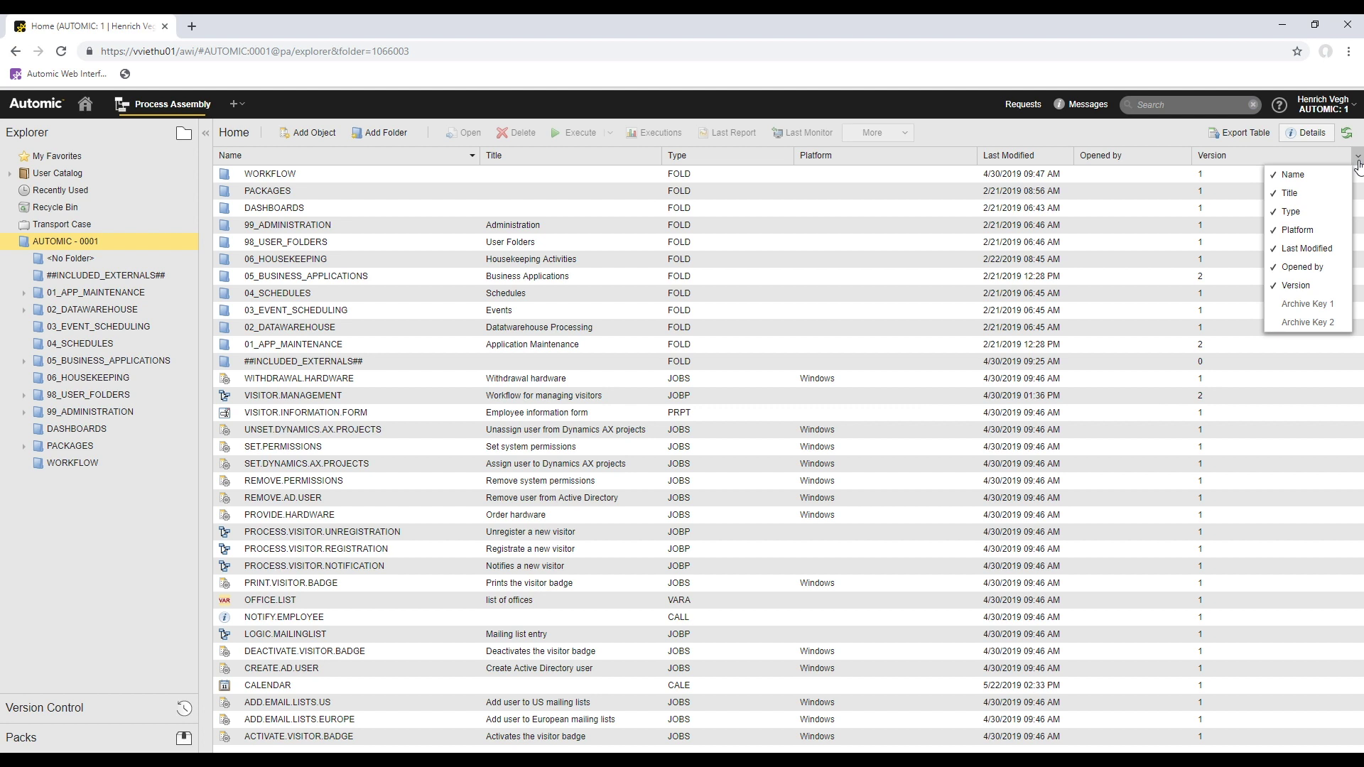
{"action": "left_click", "coordinate": [1302, 305]}
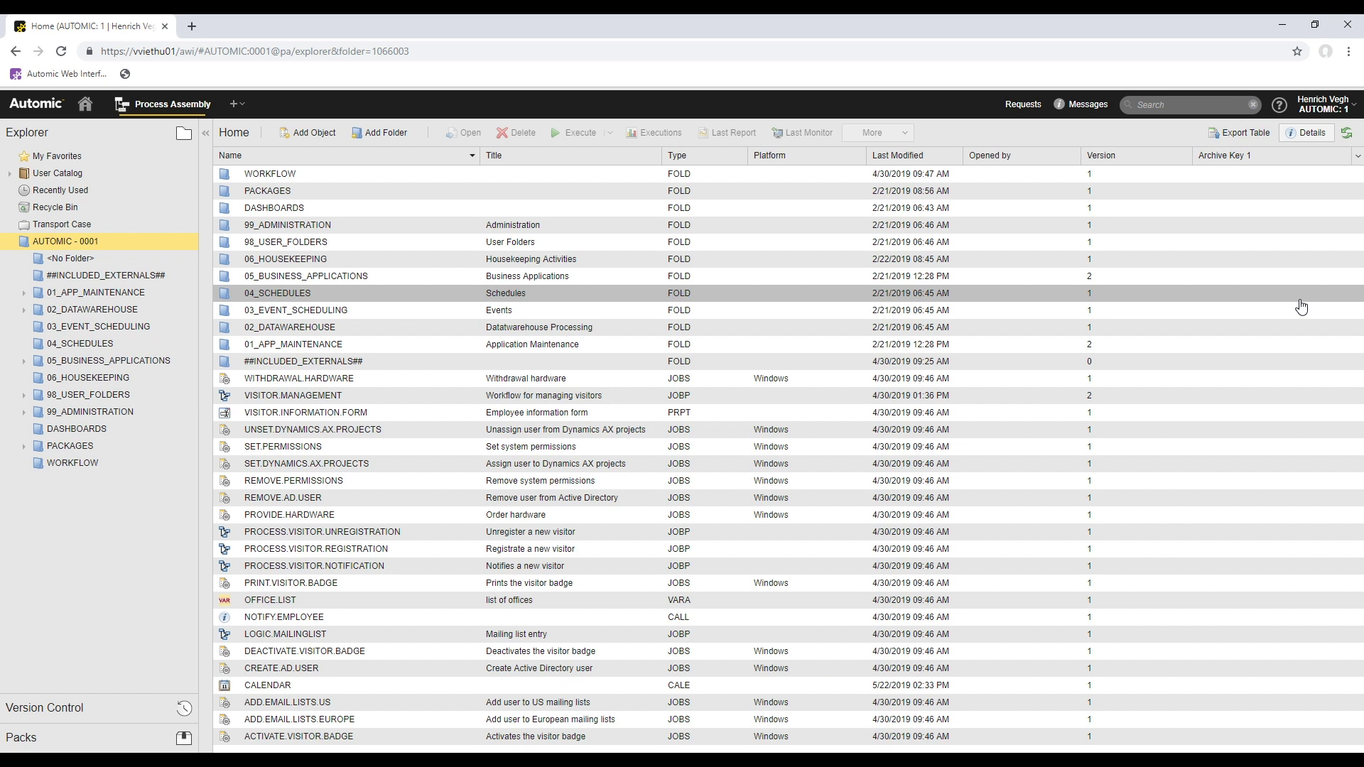
- Select VISITOR.MANAGEMENT, SET.DYNAMICS.AX.PROJECTS, REMOVE.PERMISSIONS, PROVIDE.HARDWARE, PROCESS.VISITOR.UNREGISTRATION and PROCESS.VISITOR.REGISTRATION together and show the actions available for them
{"action": "right_click", "coordinate": [371, 398]}
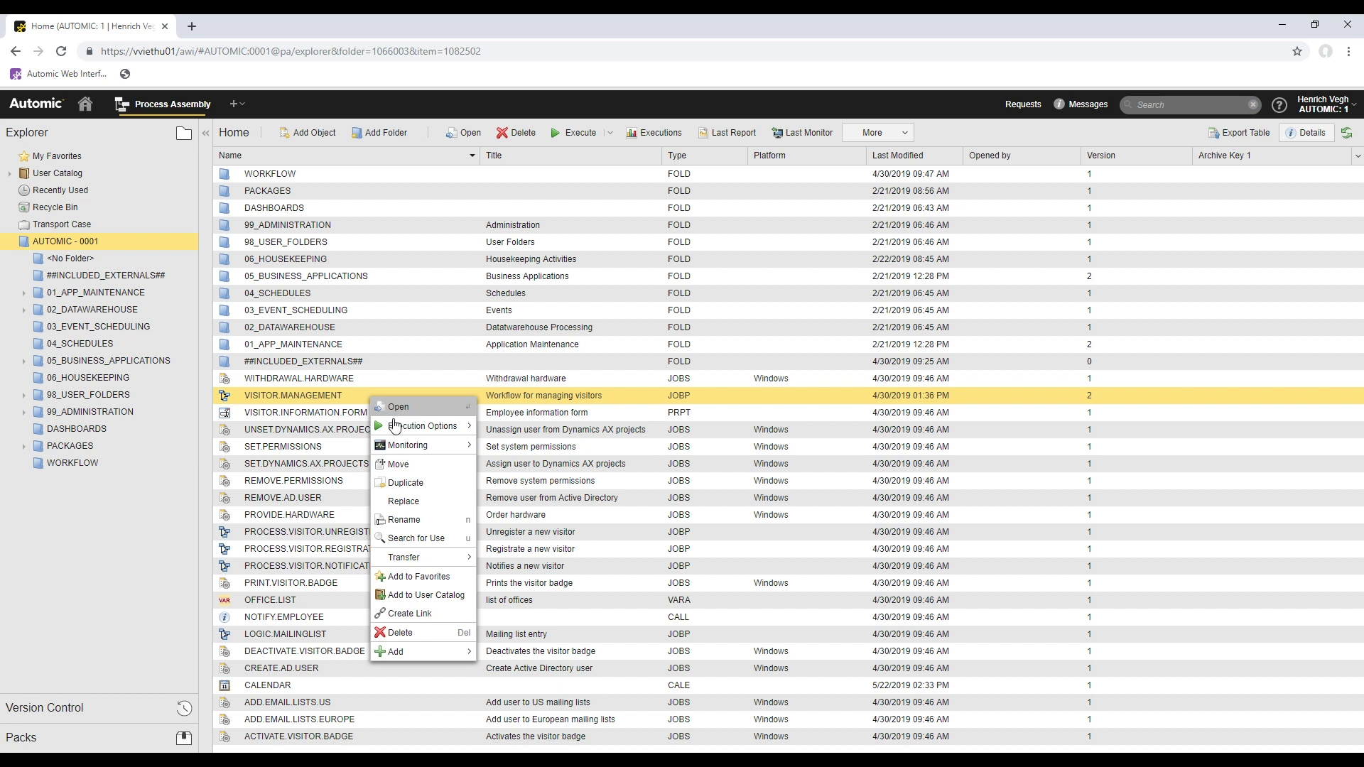
{"action": "mouse_move", "coordinate": [398, 443]}
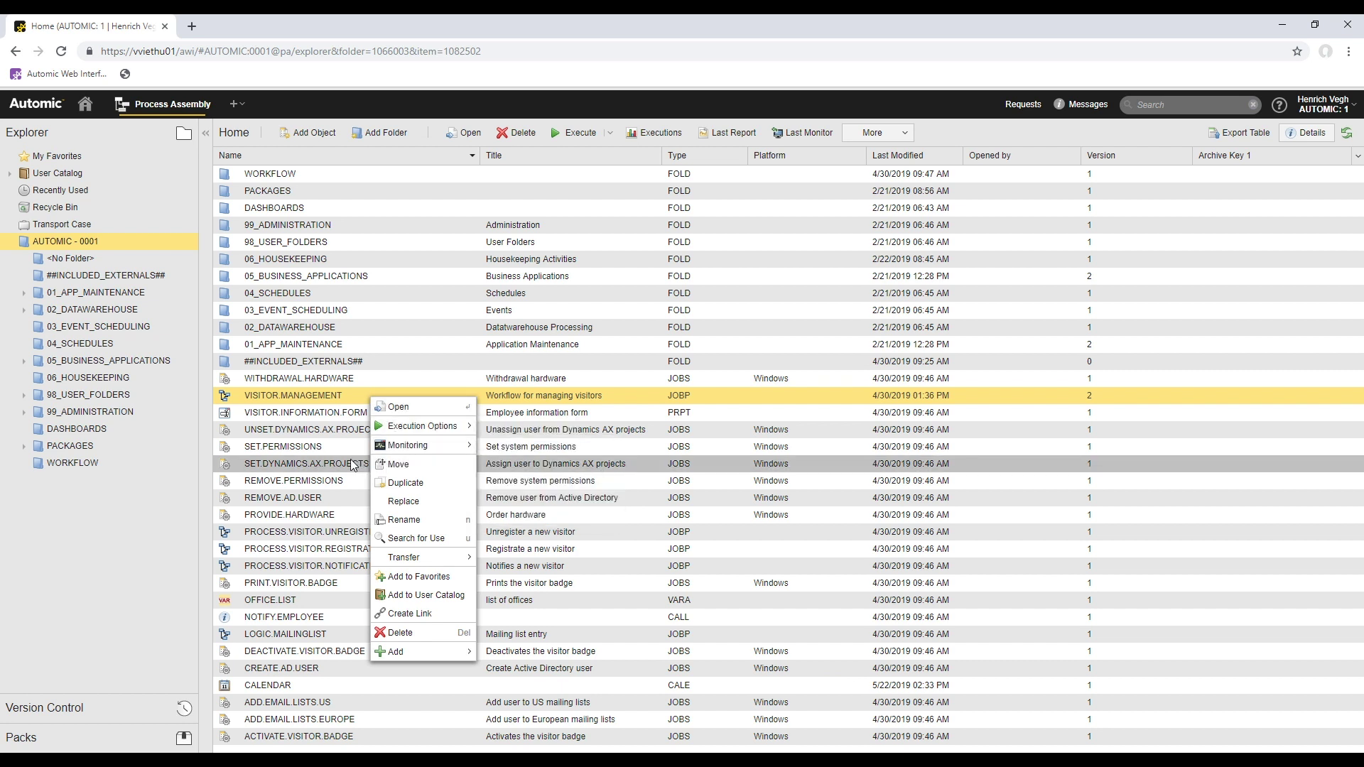
{"action": "left_click", "coordinate": [351, 463], "text": "ctrl"}
{"action": "left_click", "coordinate": [348, 480], "text": "ctrl"}
{"action": "left_click", "coordinate": [340, 513], "text": "ctrl"}
{"action": "left_click", "coordinate": [334, 532], "text": "ctrl"}
{"action": "left_click", "coordinate": [330, 554], "text": "ctrl"}
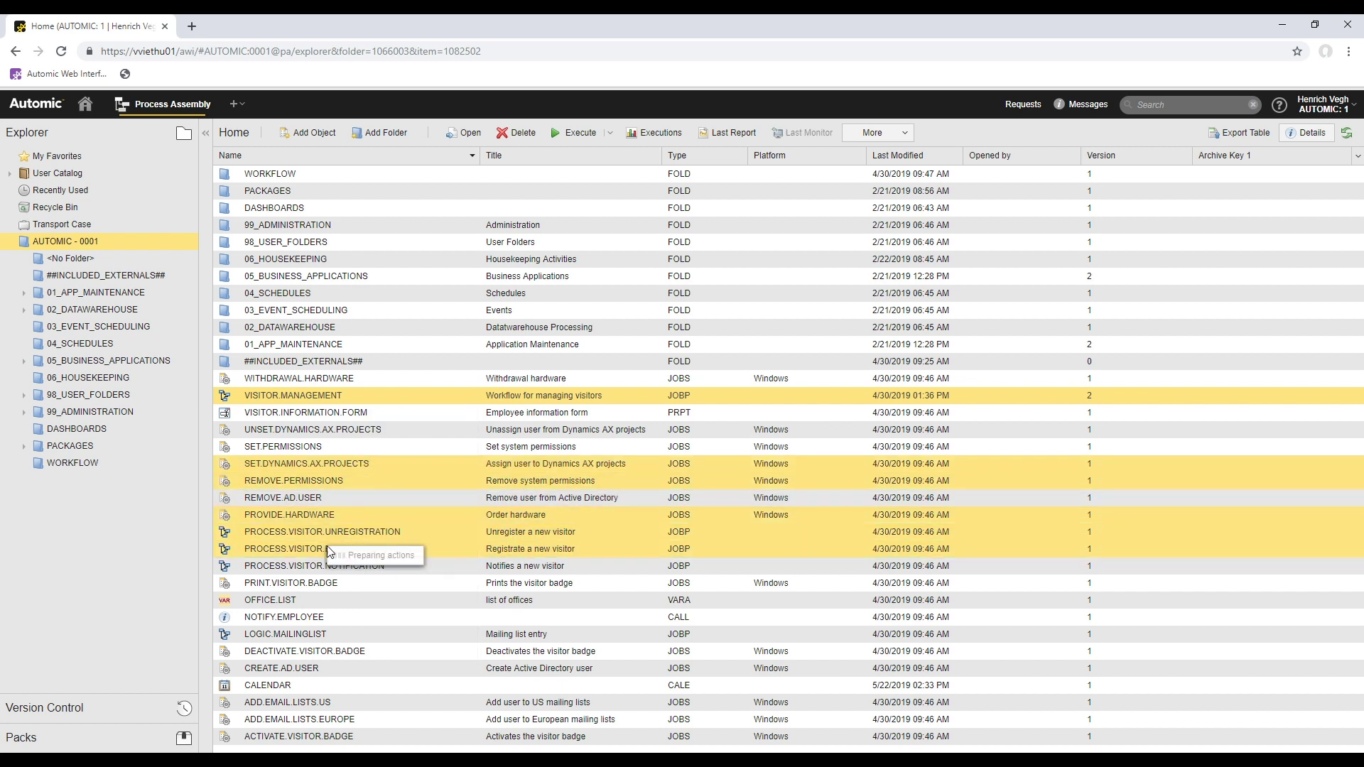
{"action": "right_click", "coordinate": [324, 548]}
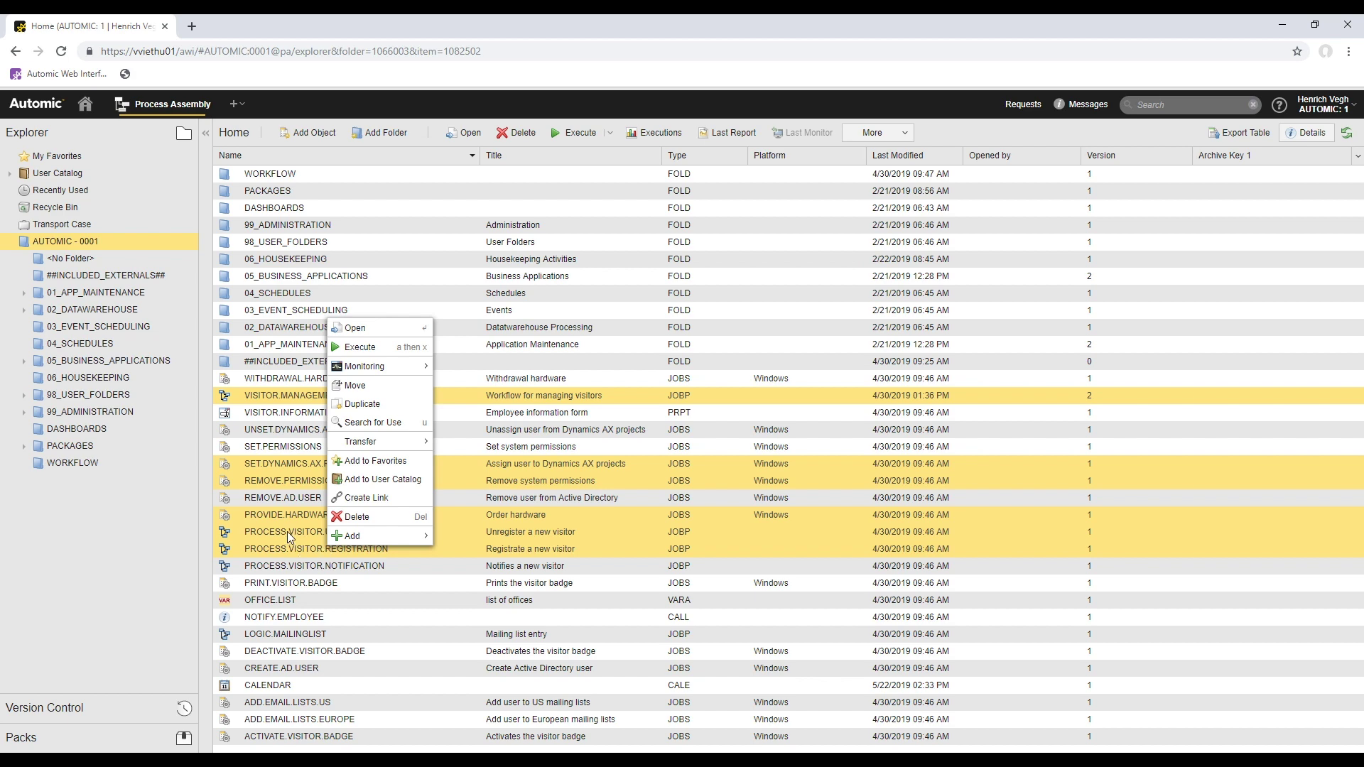
- View the objects stored in <No Folder> and return to the AUTOMIC - 0001 root folder
{"action": "left_click", "coordinate": [57, 260]}
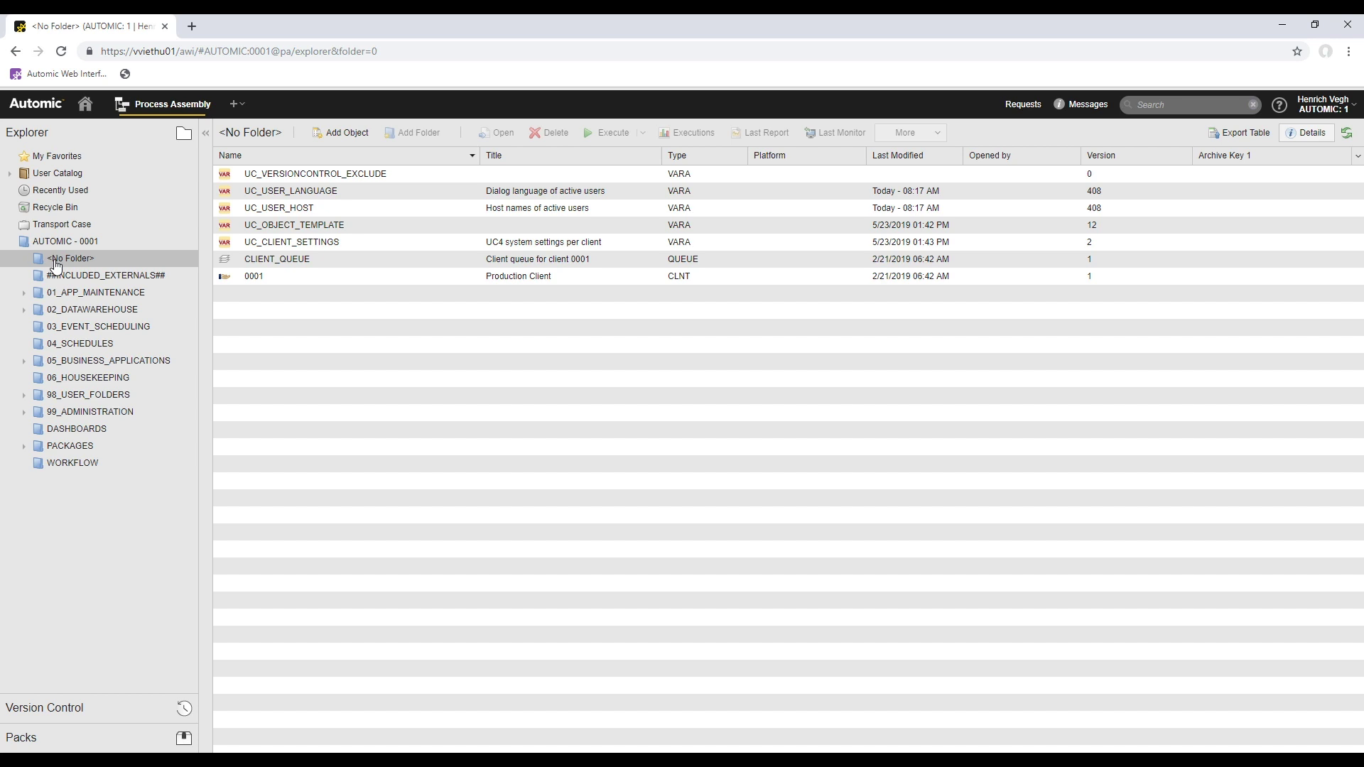
{"action": "left_click", "coordinate": [58, 246]}
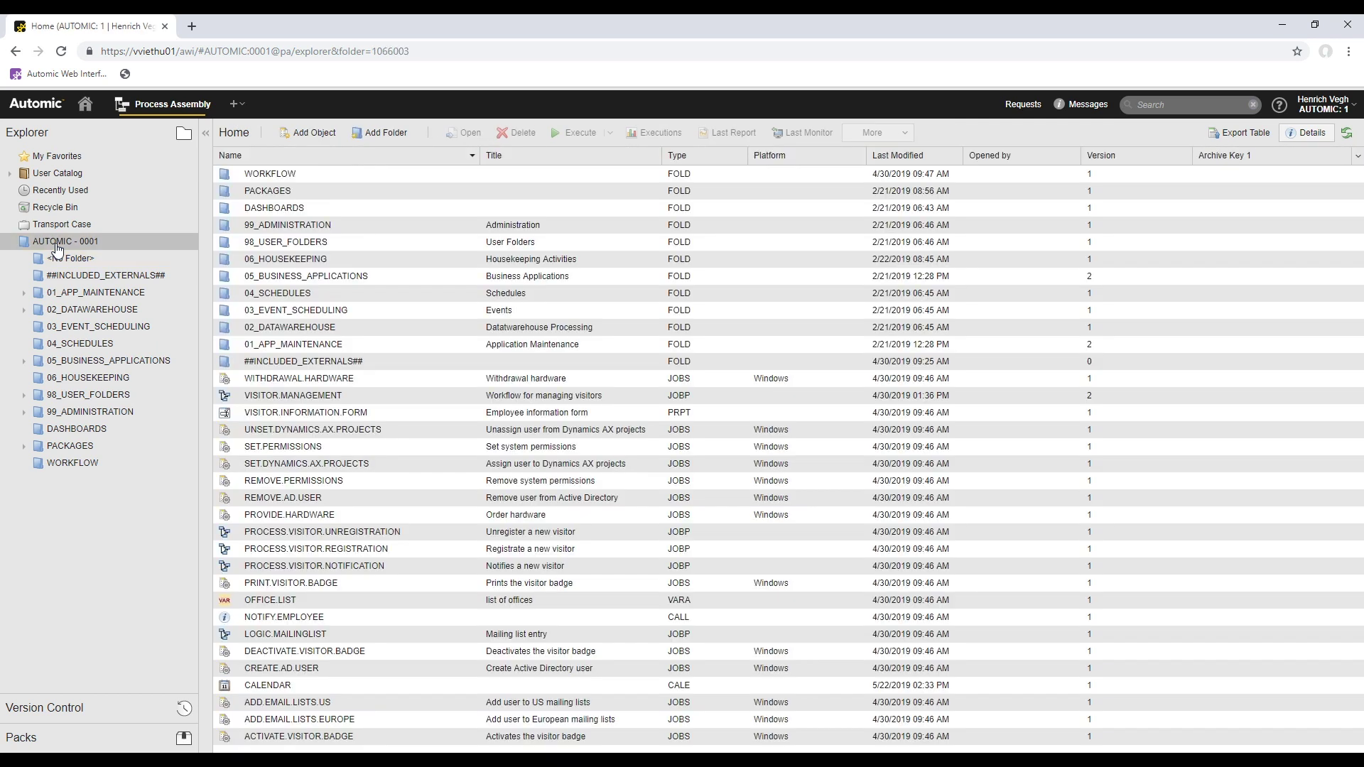
- Add the VISITOR.MANAGEMENT workflow to the favorites under its own name and view the My Favorites list
{"action": "right_click", "coordinate": [265, 395]}
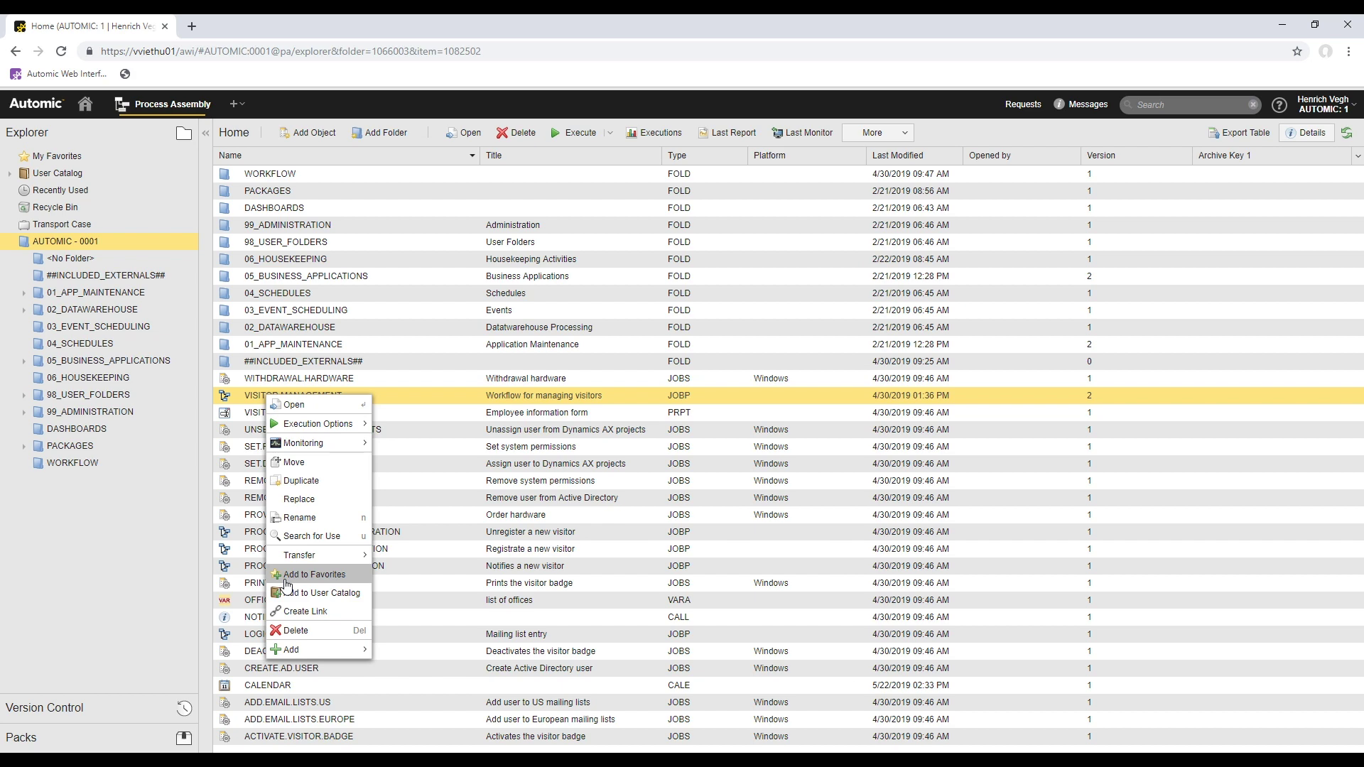
{"action": "left_click", "coordinate": [312, 575]}
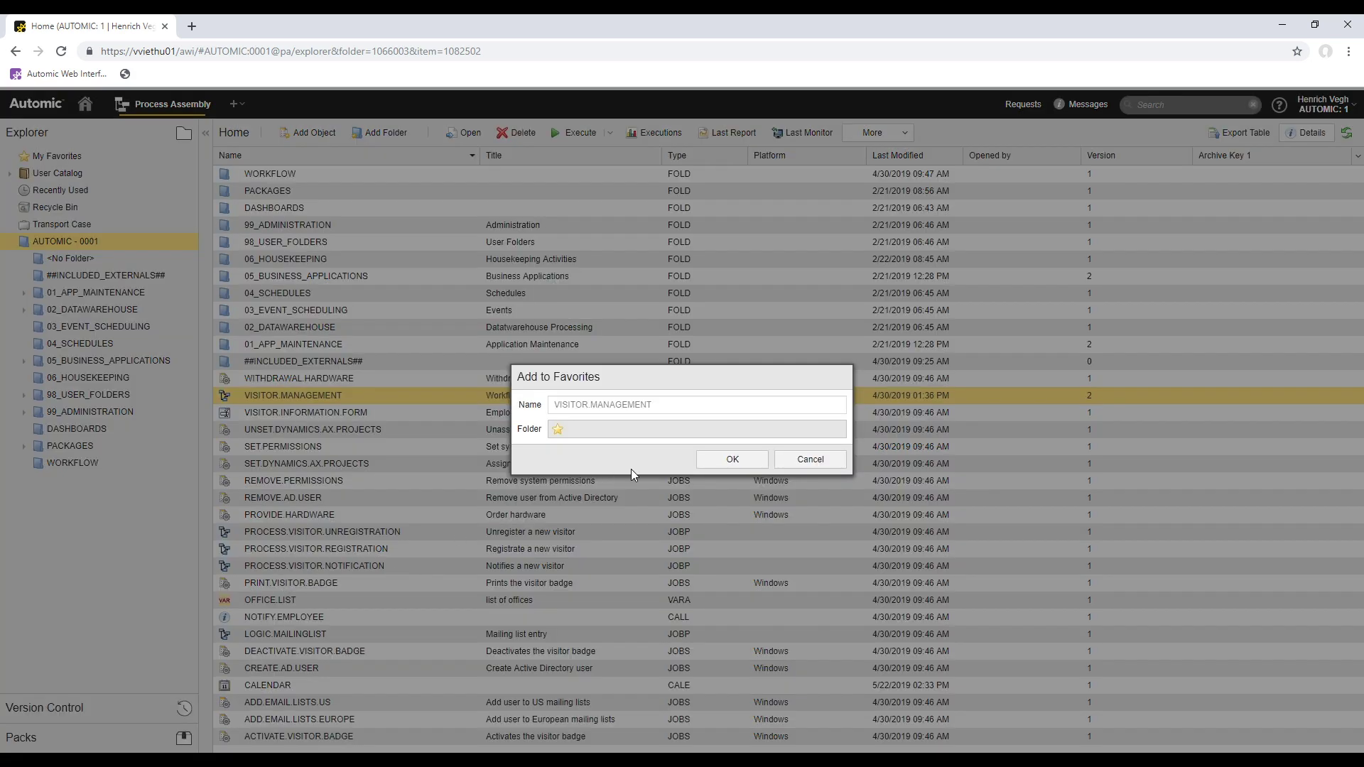
{"action": "left_click", "coordinate": [710, 462]}
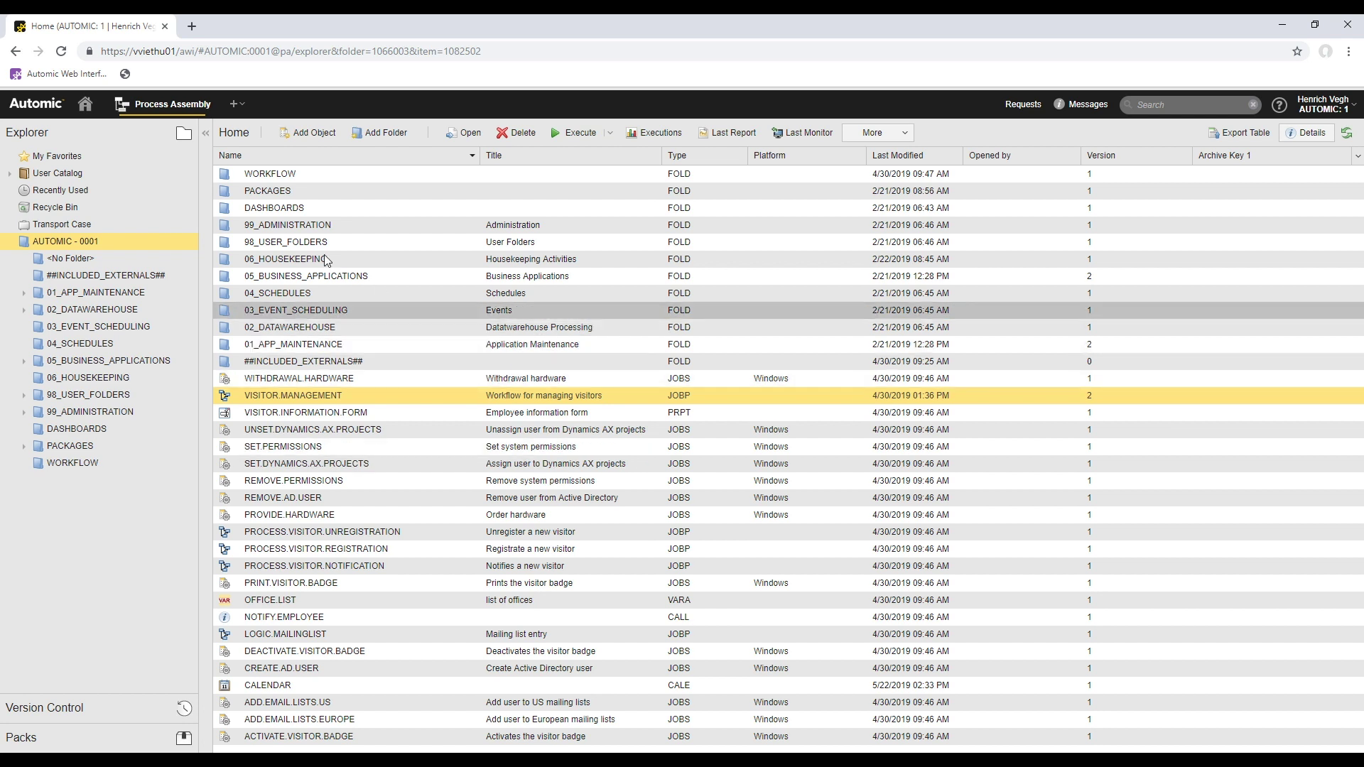
{"action": "left_click", "coordinate": [158, 161]}
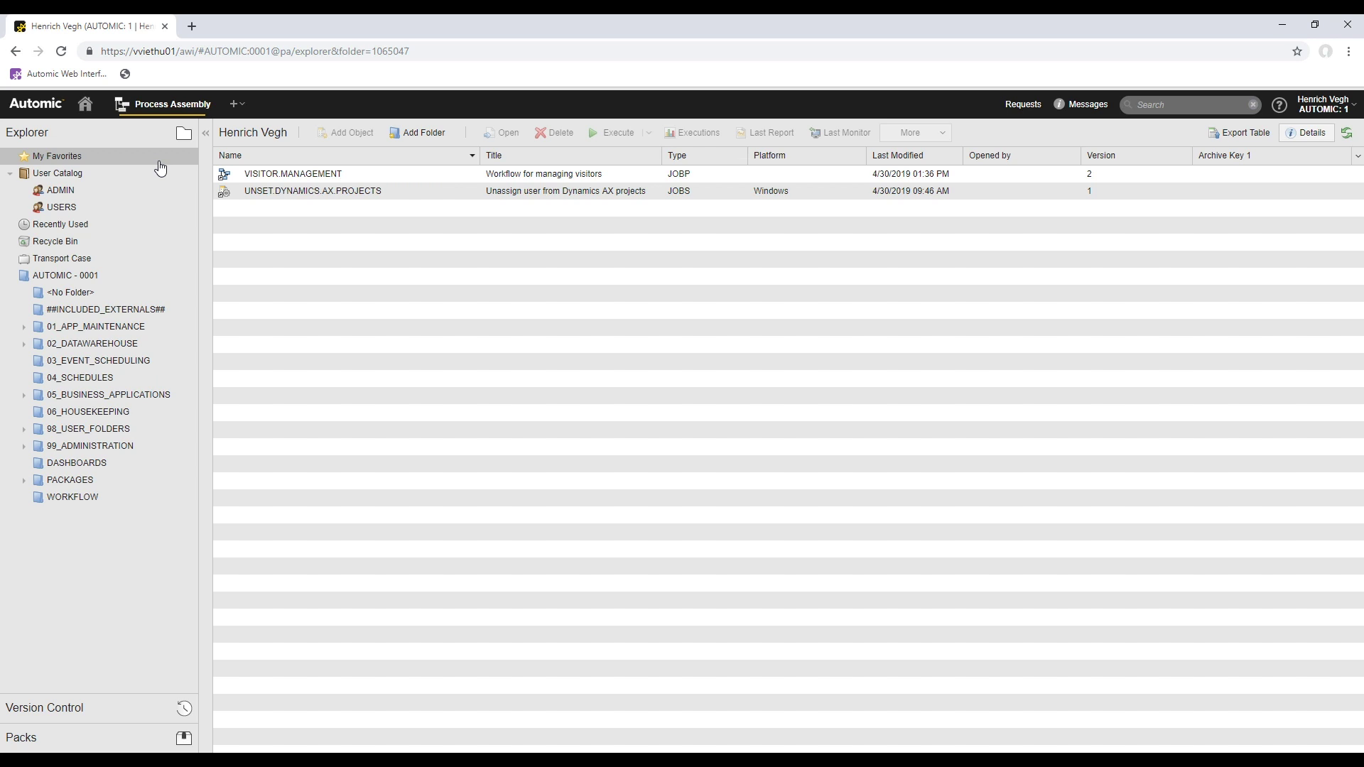
- Add the VISITOR.MANAGEMENT workflow from AUTOMIC - 0001 to the USERS folder of the User Catalog and view that folder
{"action": "left_click", "coordinate": [120, 278]}
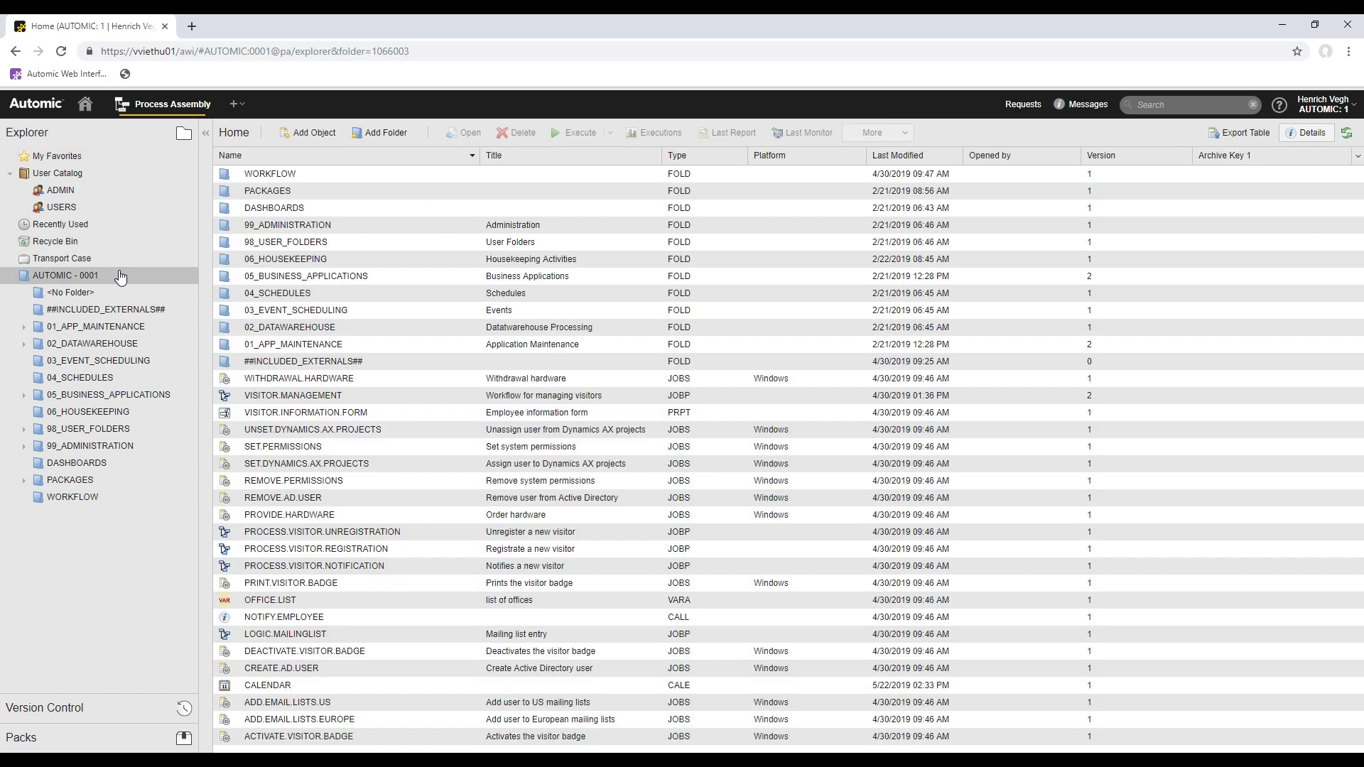
{"action": "right_click", "coordinate": [276, 398]}
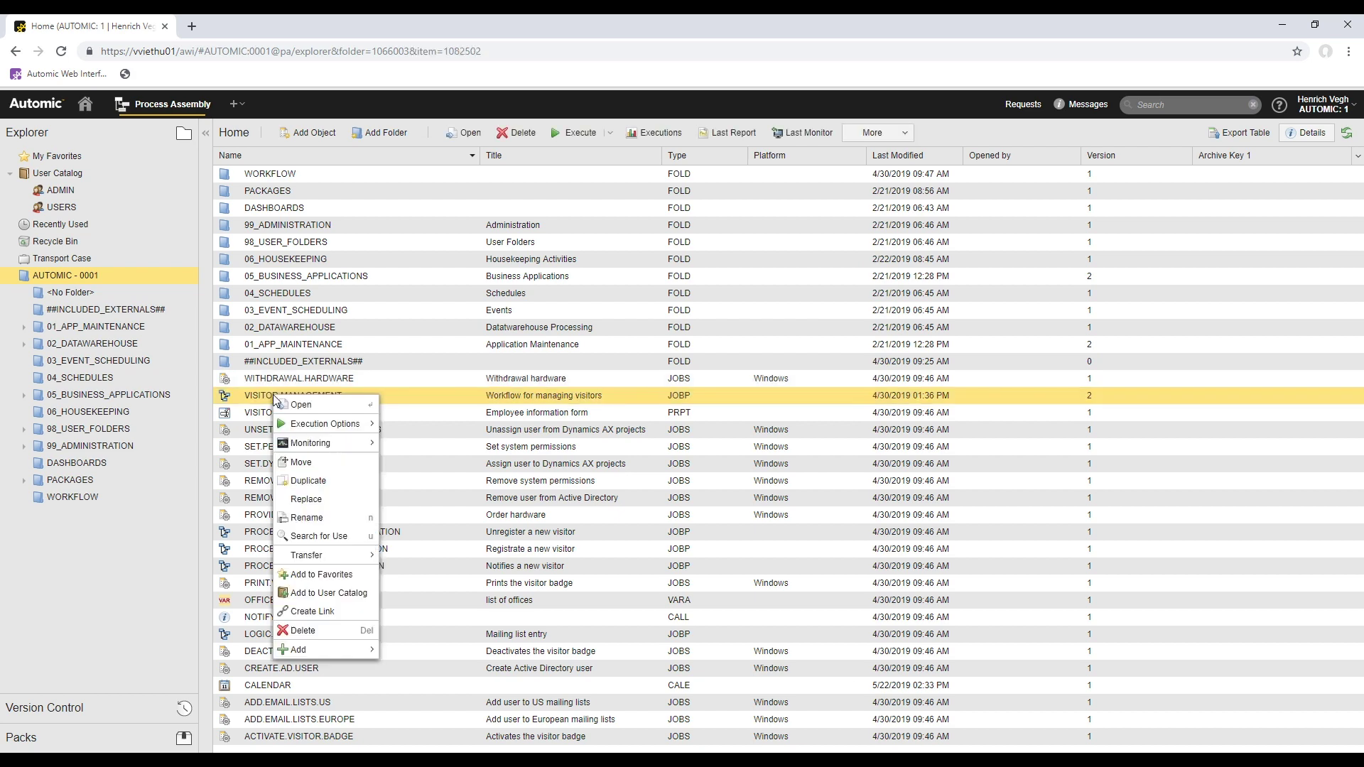
{"action": "left_click", "coordinate": [316, 593]}
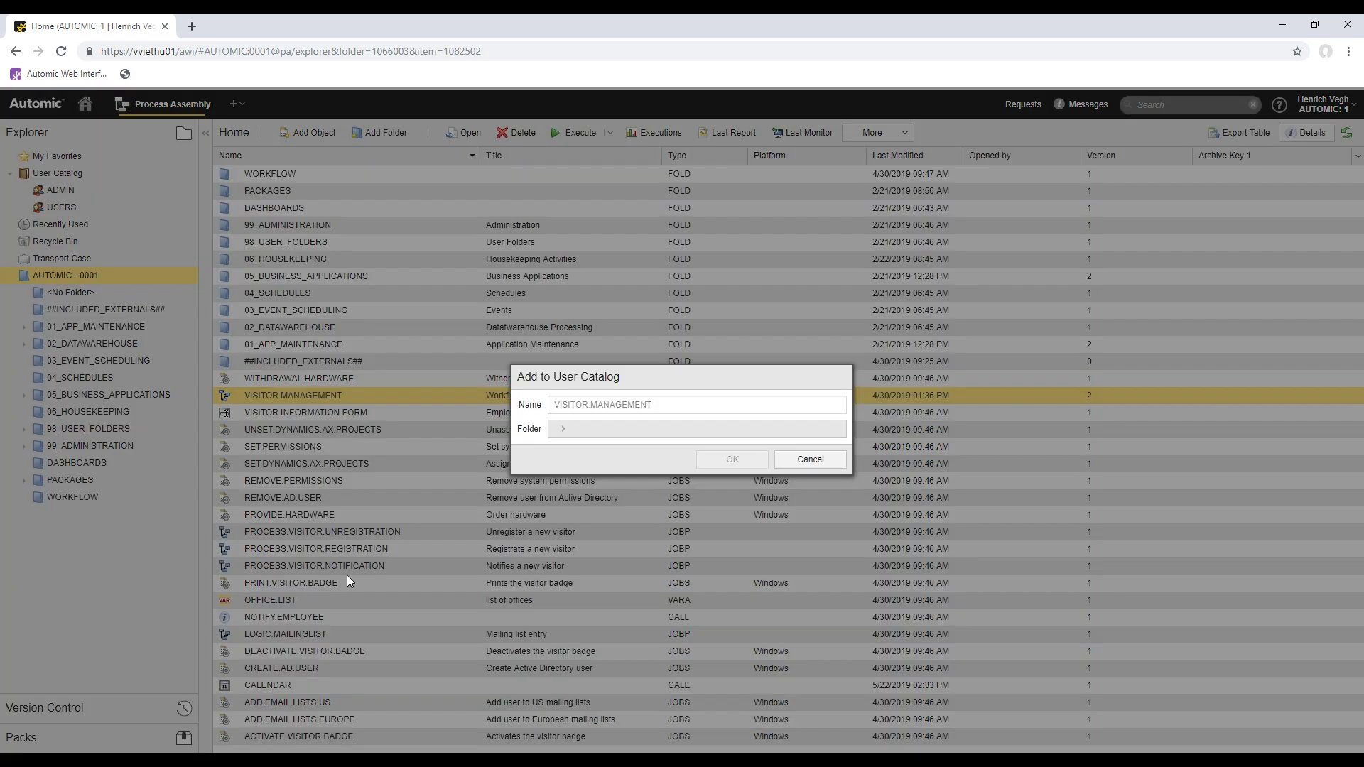
{"action": "left_click", "coordinate": [572, 435]}
{"action": "left_click", "coordinate": [585, 462]}
{"action": "left_click", "coordinate": [732, 460]}
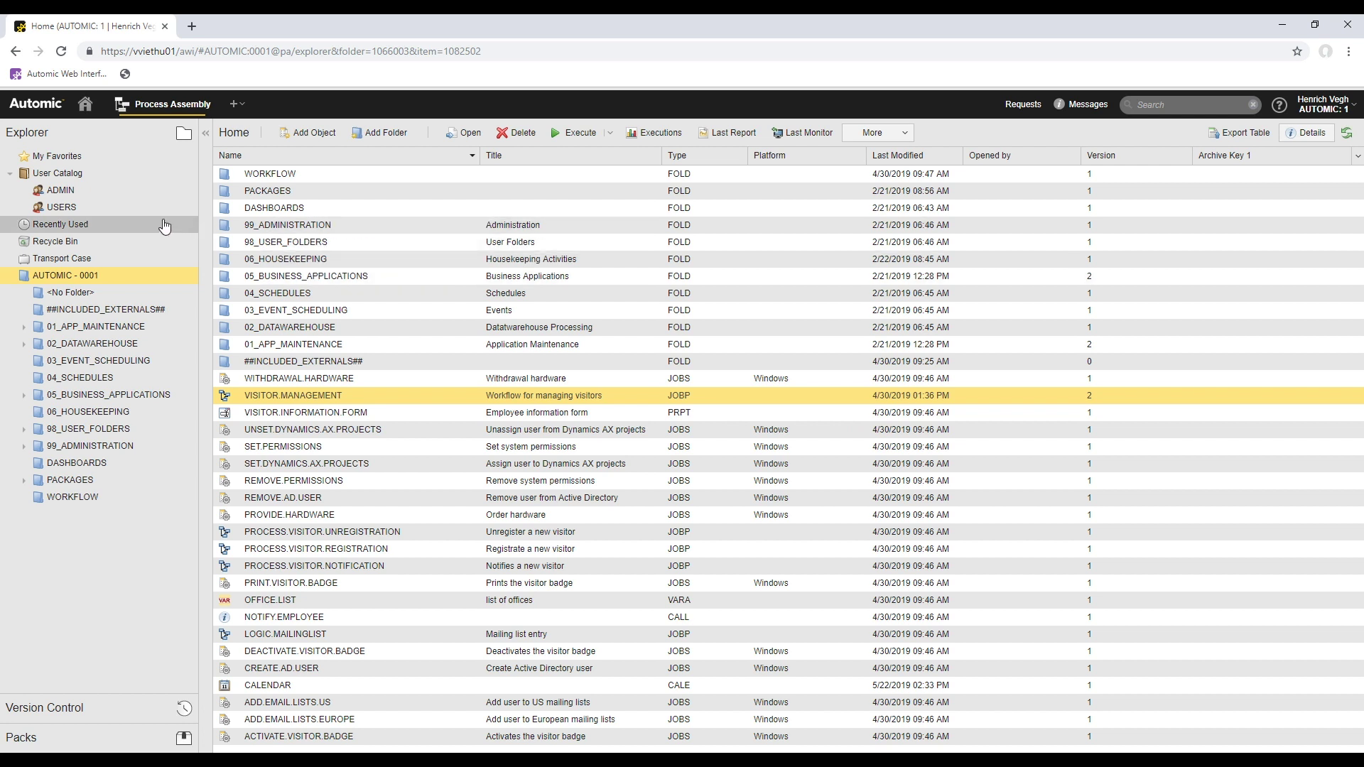
{"action": "left_click", "coordinate": [143, 213]}
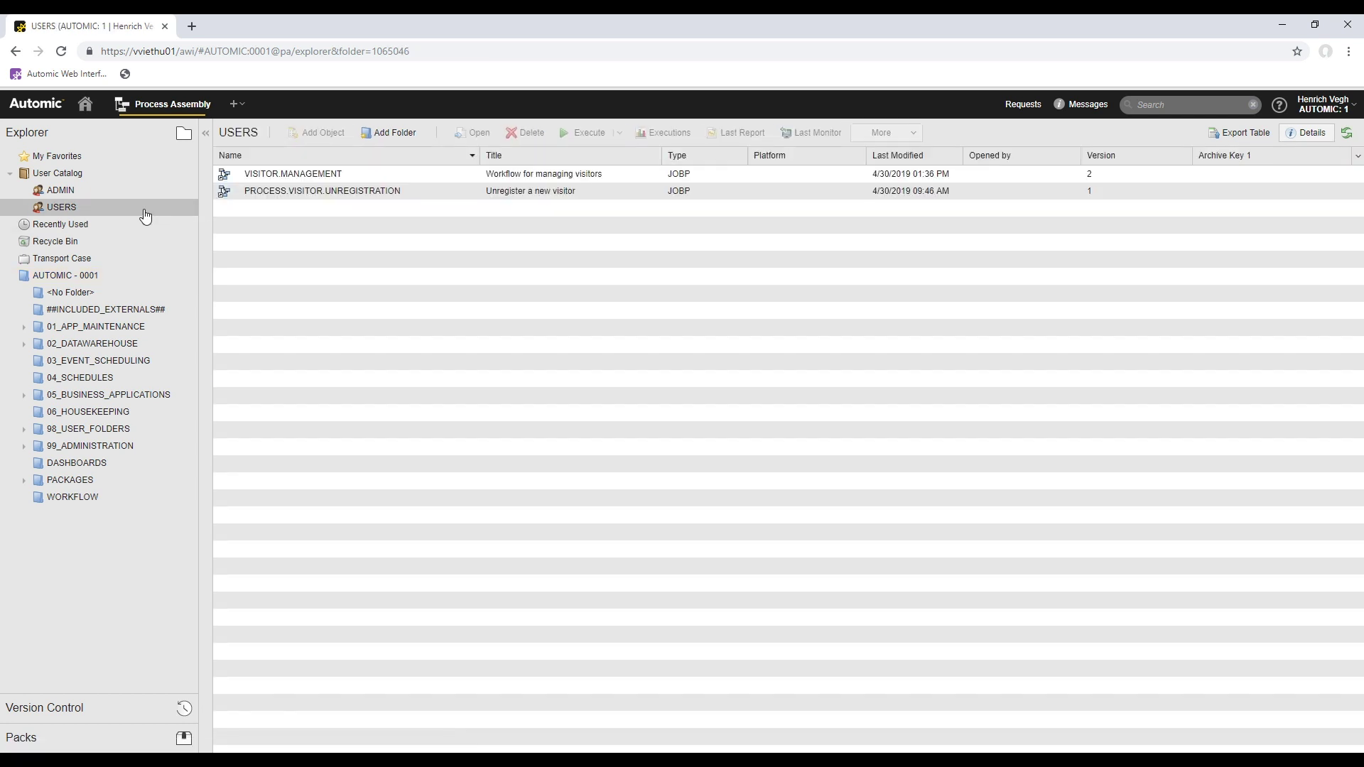
- Review the Recently Used objects and the contents of the Recycle Bin
{"action": "left_click", "coordinate": [145, 225]}
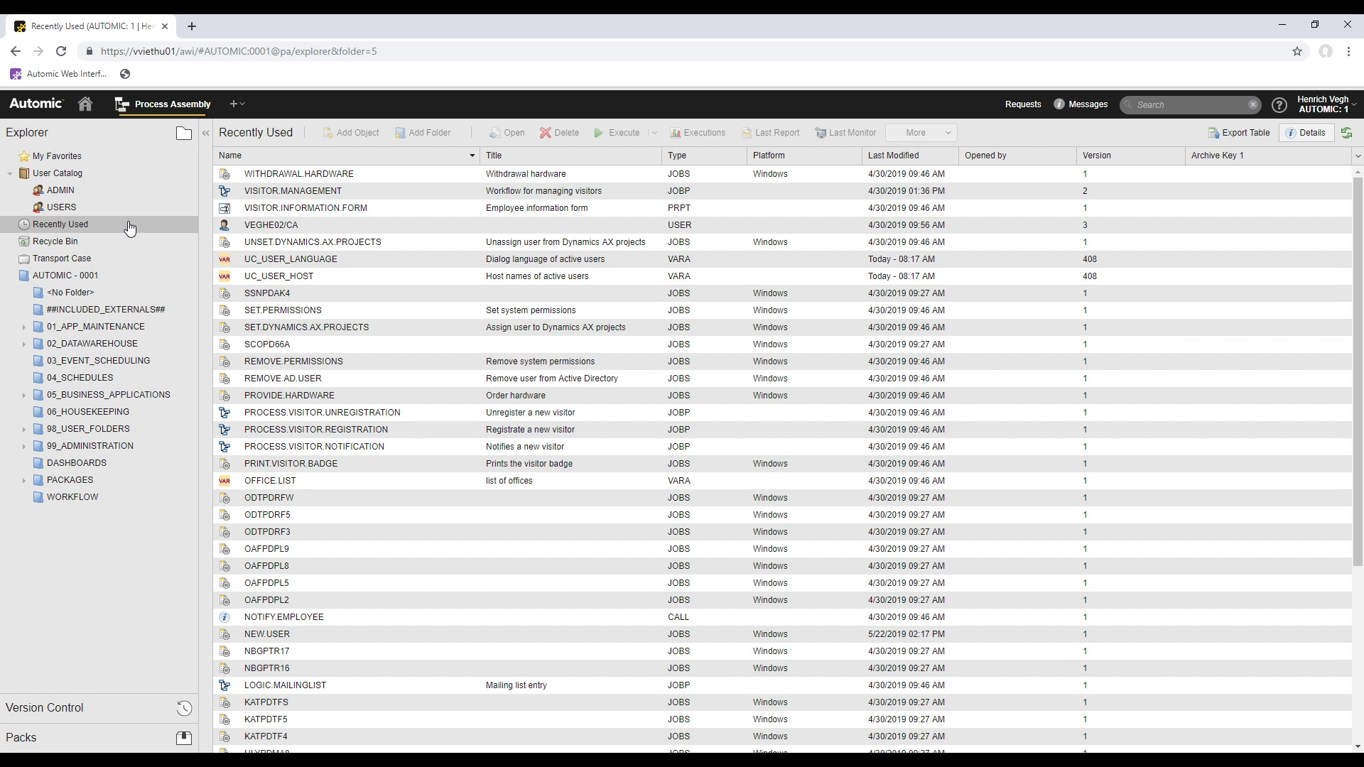
{"action": "left_click", "coordinate": [103, 242]}
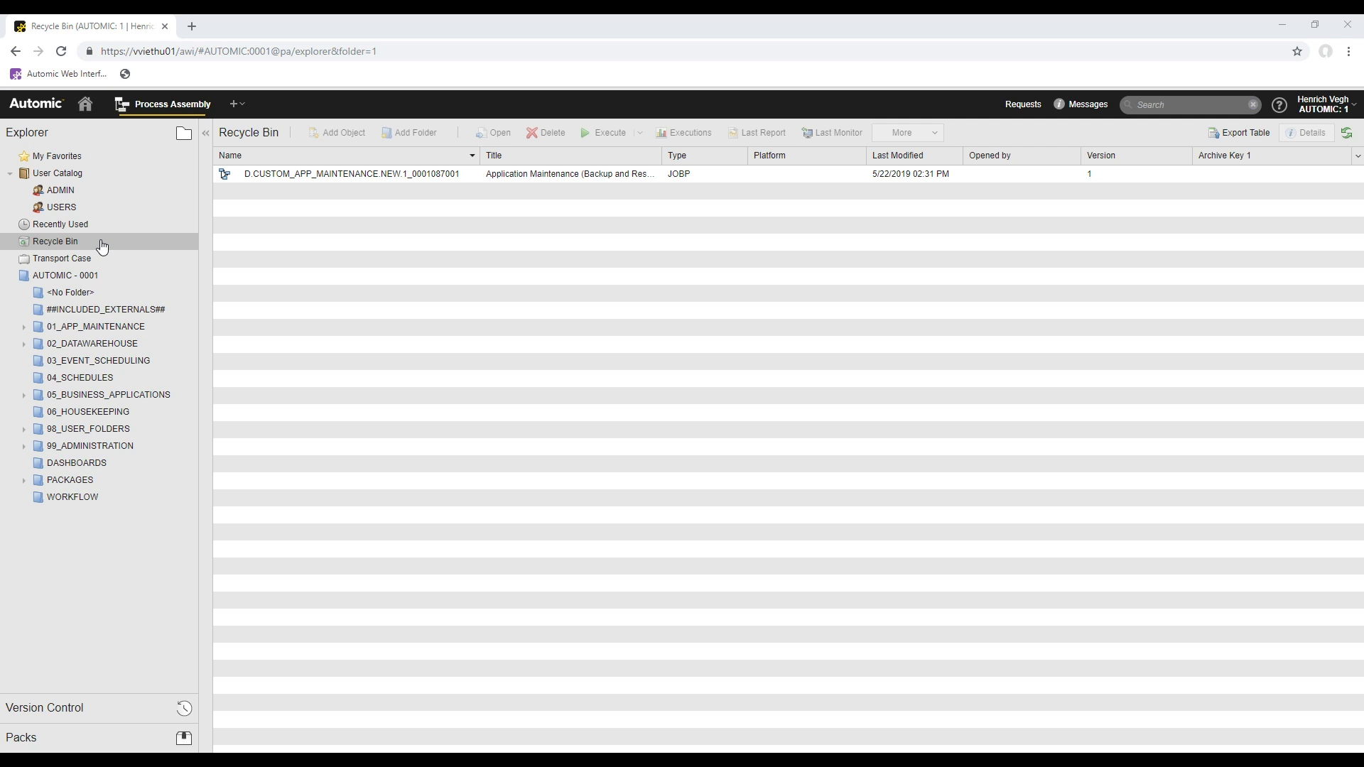
{"action": "right_click", "coordinate": [328, 177]}
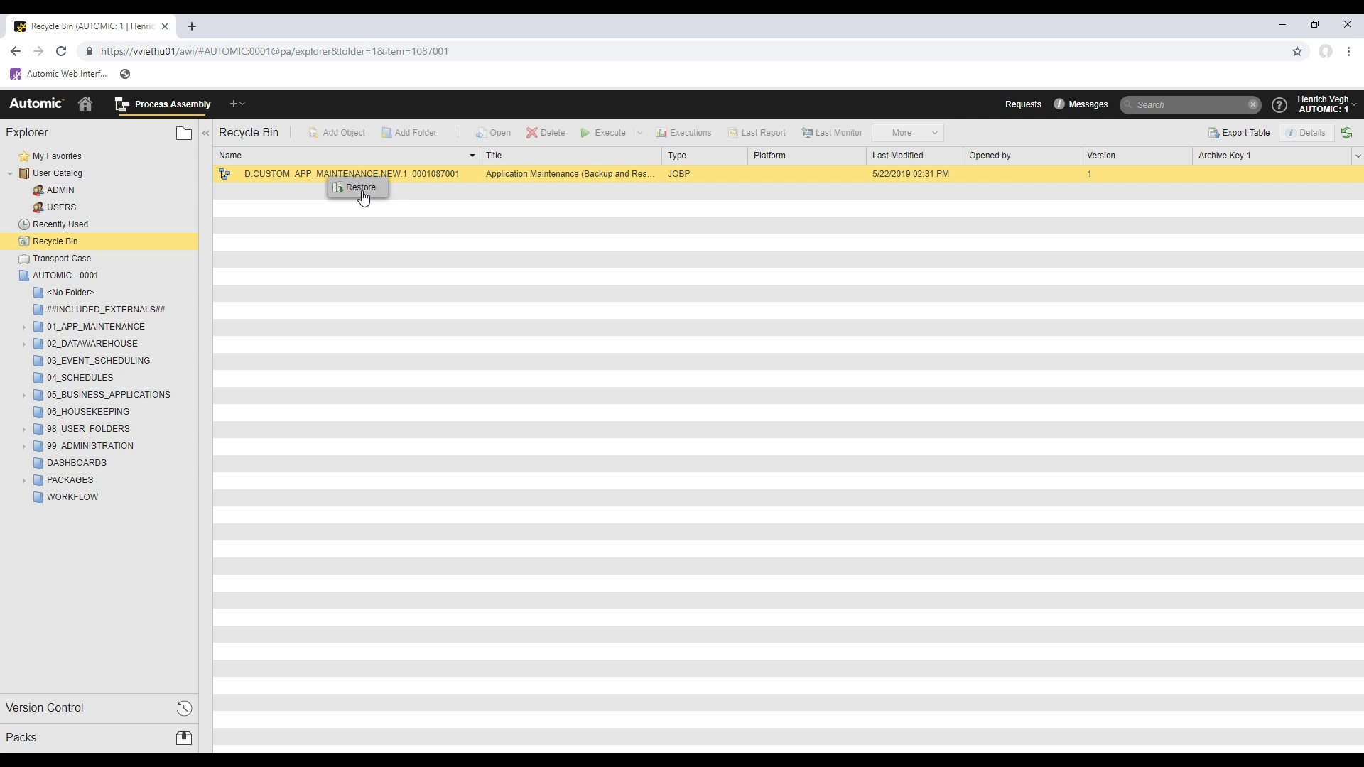
{"action": "left_click", "coordinate": [360, 189]}
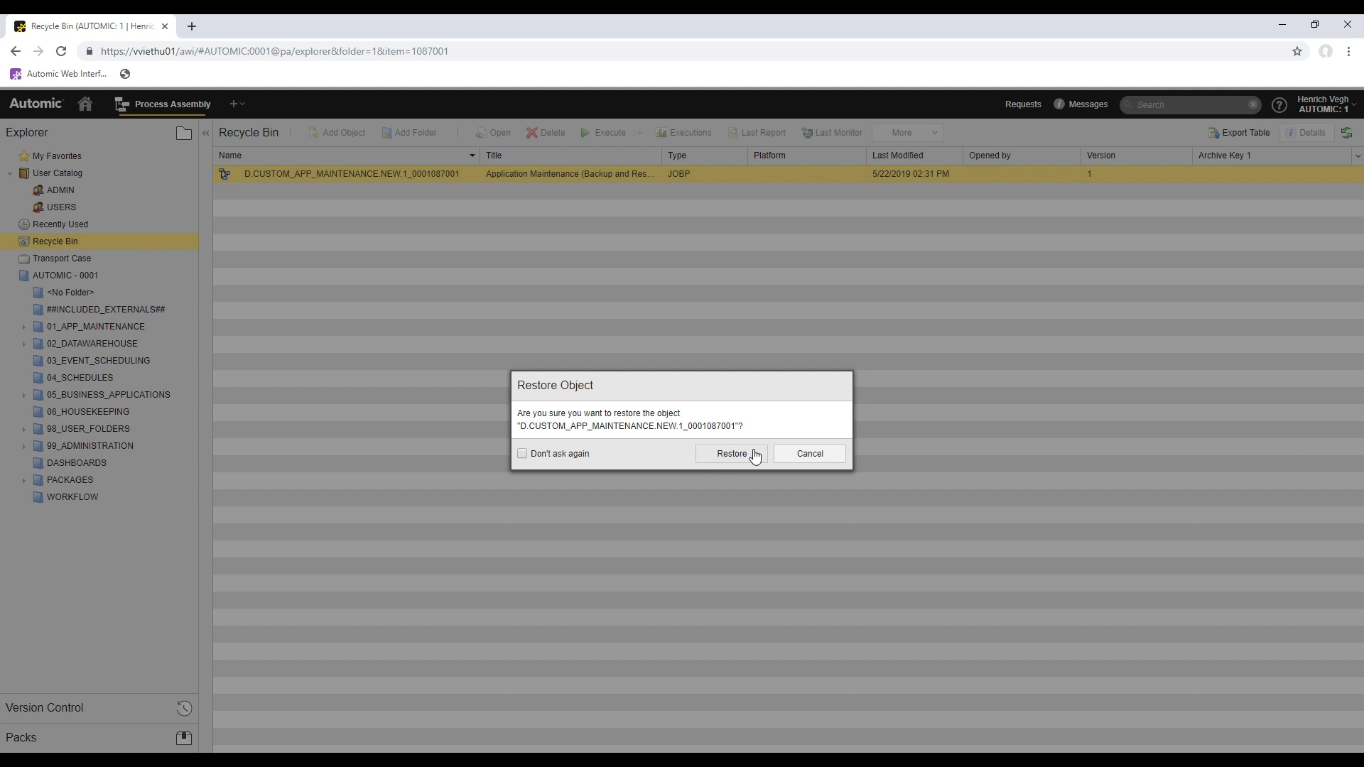
{"action": "left_click", "coordinate": [786, 458]}
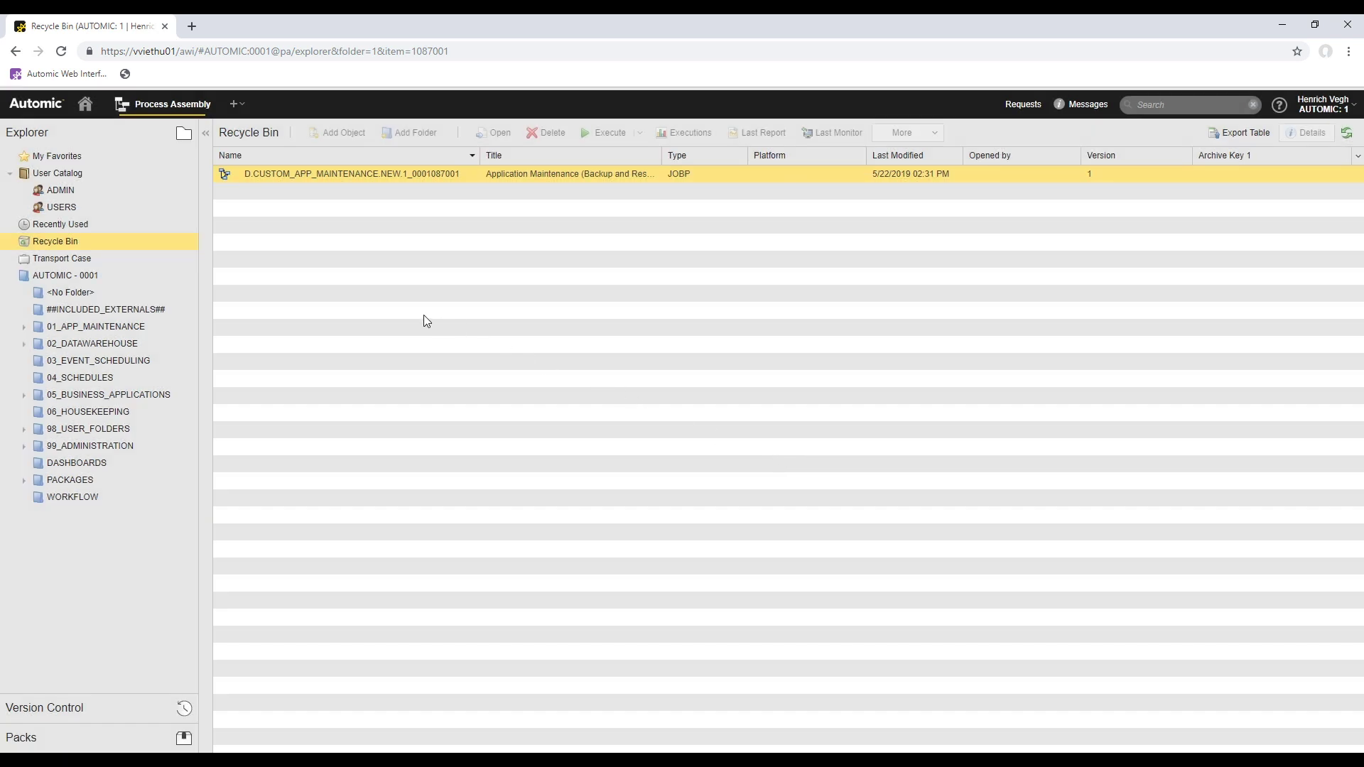
- Transfer the VISITOR.MANAGEMENT workflow from AUTOMIC - 0001 to the Transport Case and view the case's contents
{"action": "left_click", "coordinate": [184, 277]}
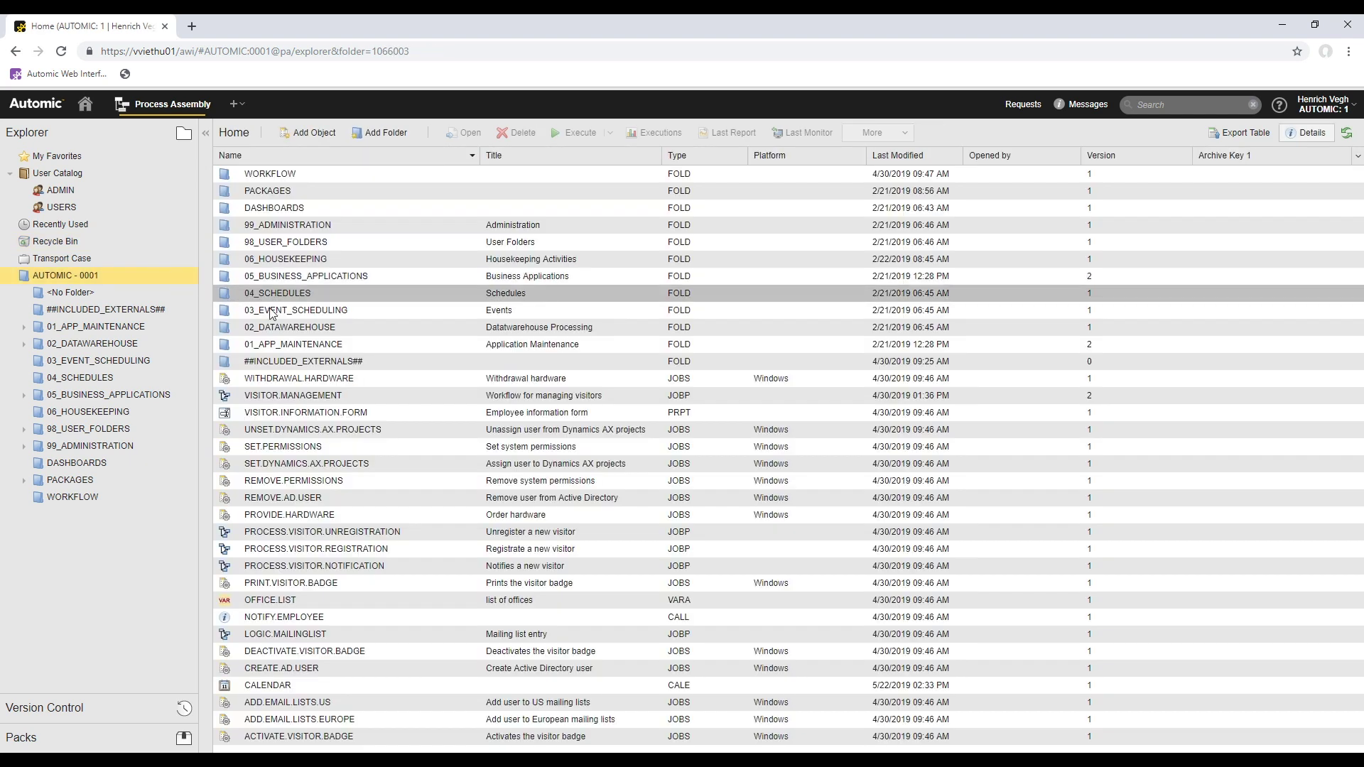
{"action": "right_click", "coordinate": [306, 398]}
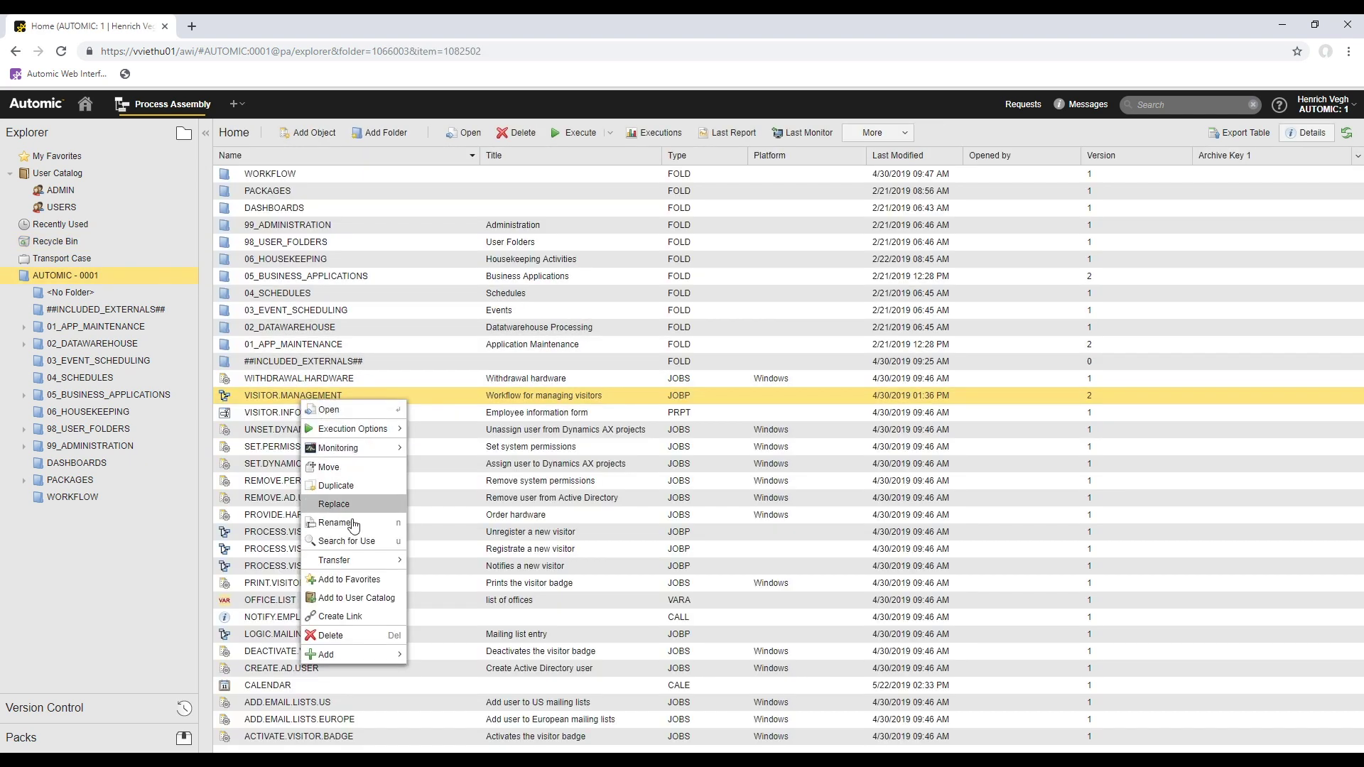
{"action": "mouse_move", "coordinate": [358, 560]}
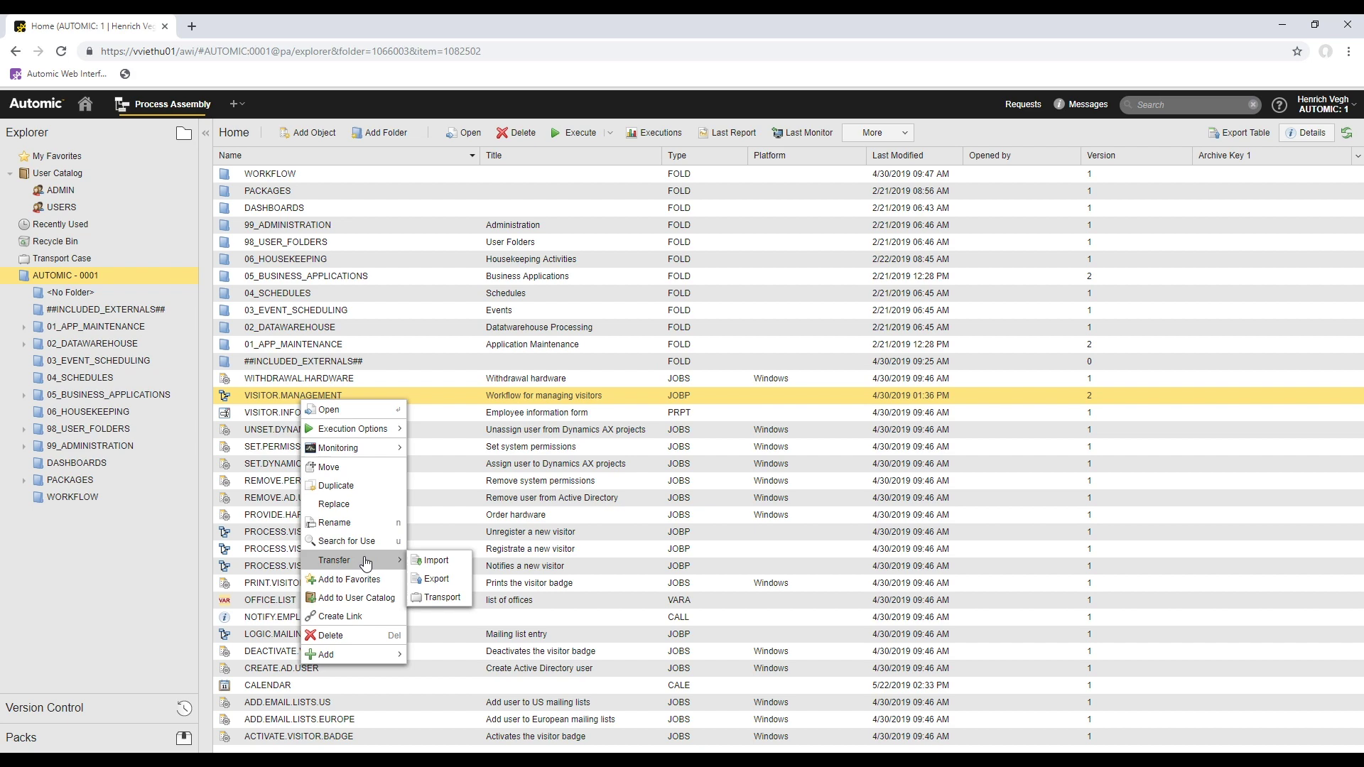
{"action": "left_click", "coordinate": [448, 598]}
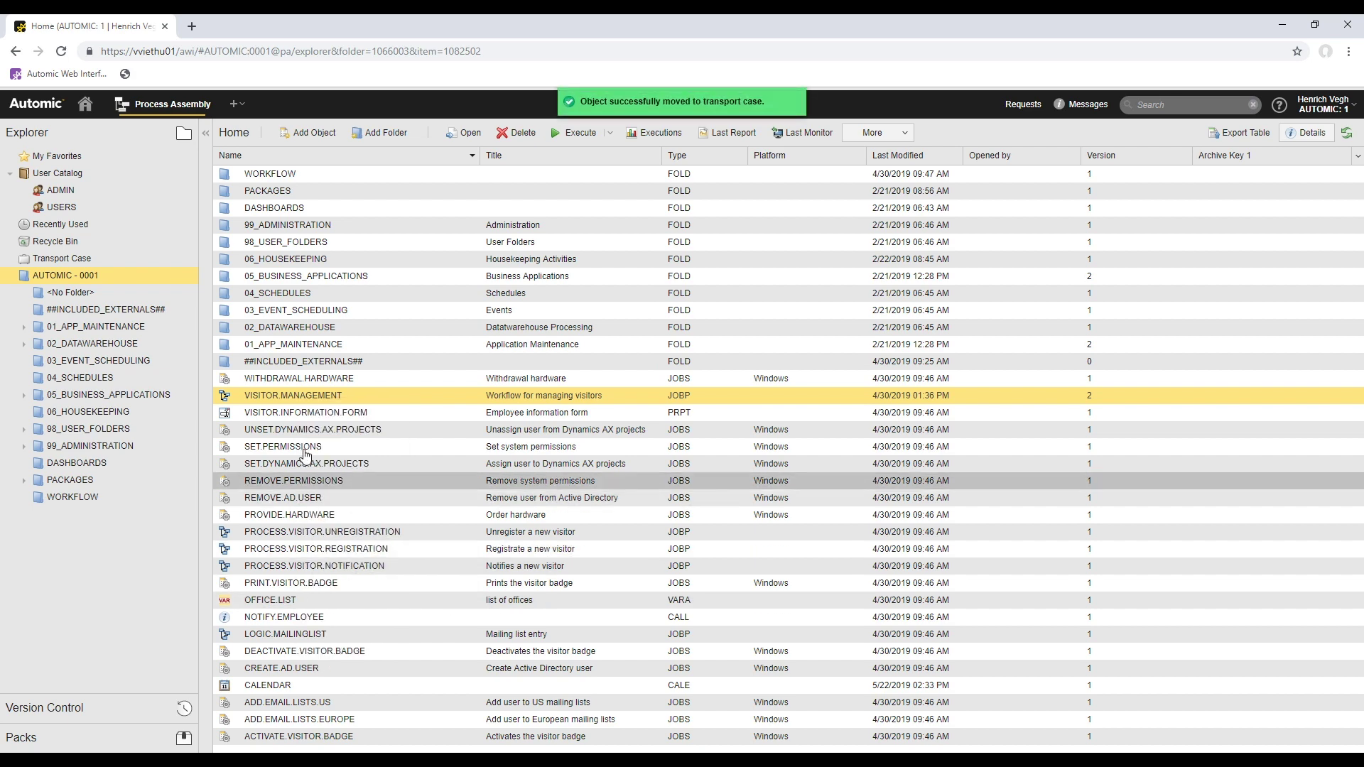
{"action": "left_click", "coordinate": [129, 267]}
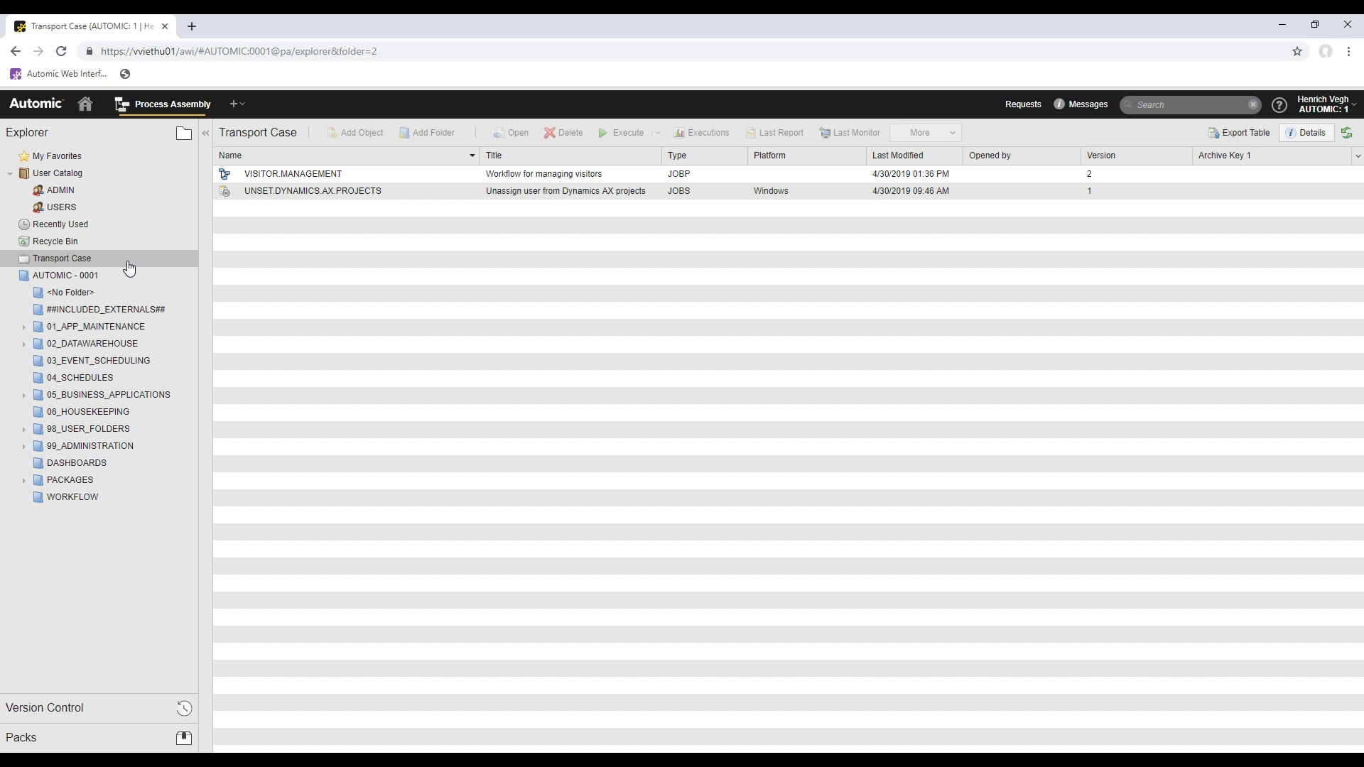
- Export the AUTOMIC - 0001 object table with visible columns only
{"action": "left_click", "coordinate": [122, 277]}
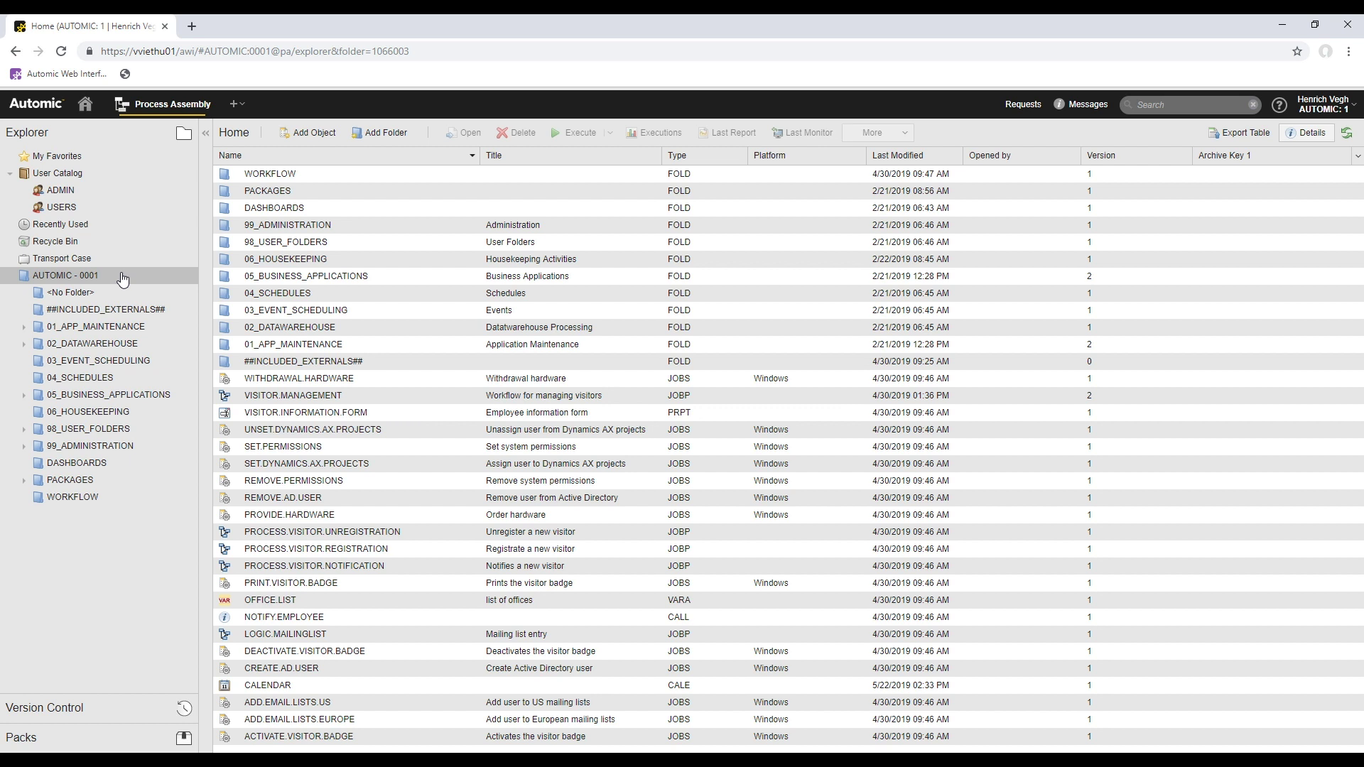
{"action": "left_click", "coordinate": [122, 279]}
{"action": "left_click", "coordinate": [327, 686]}
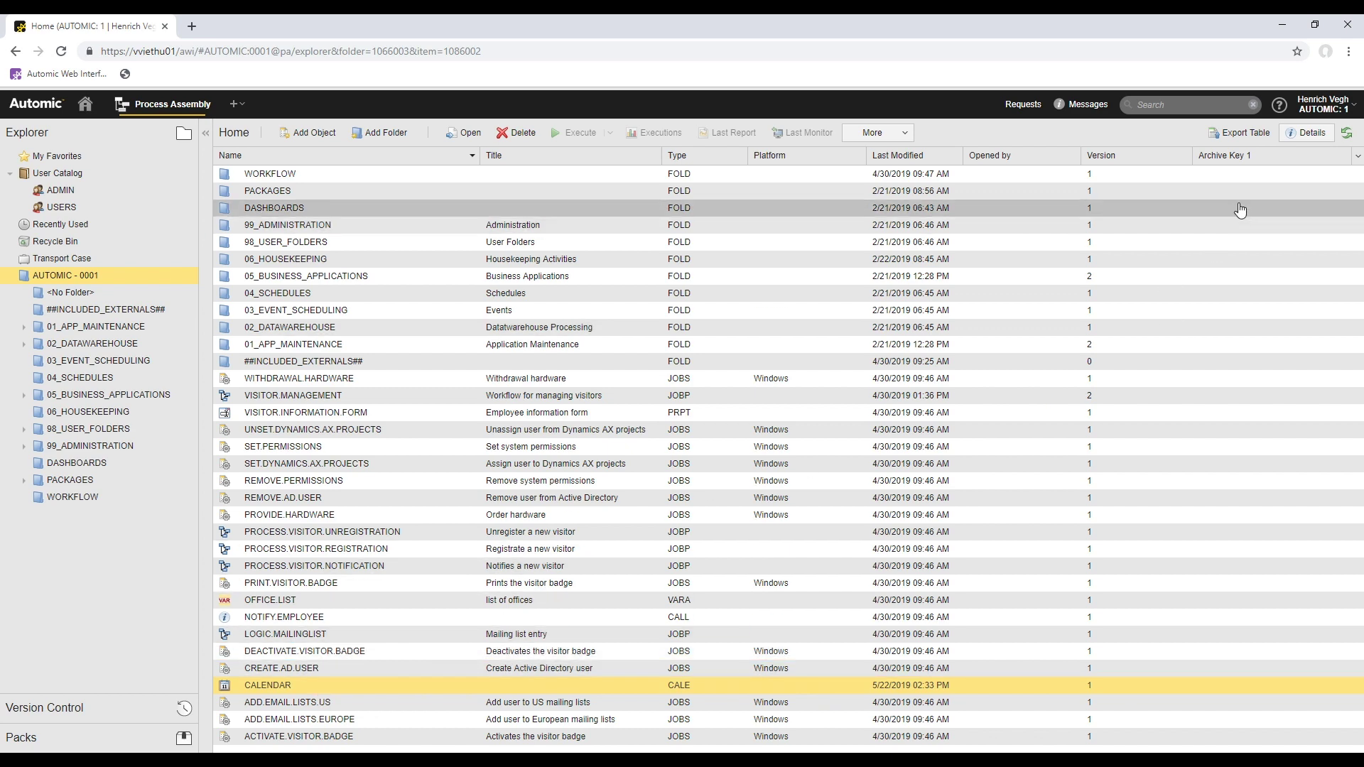
{"action": "left_click", "coordinate": [1252, 142]}
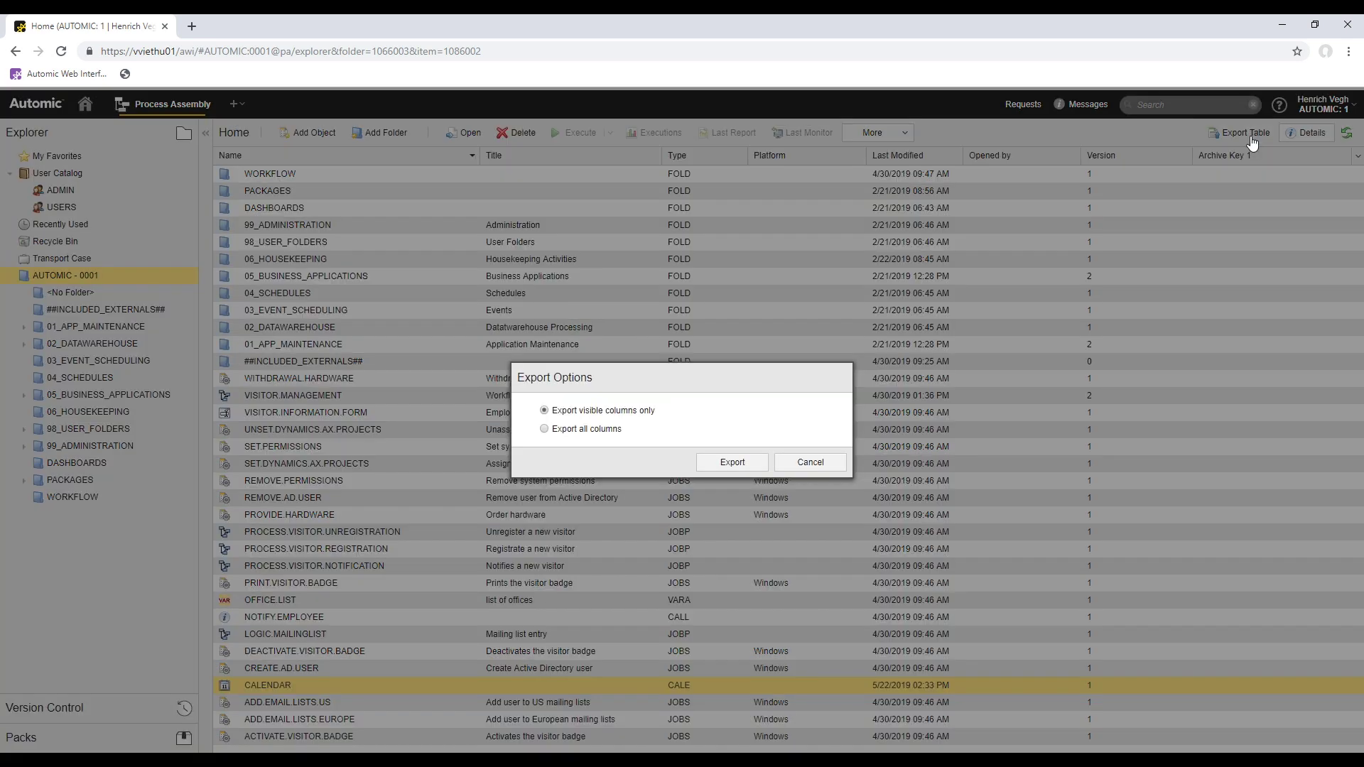
{"action": "left_click", "coordinate": [734, 463]}
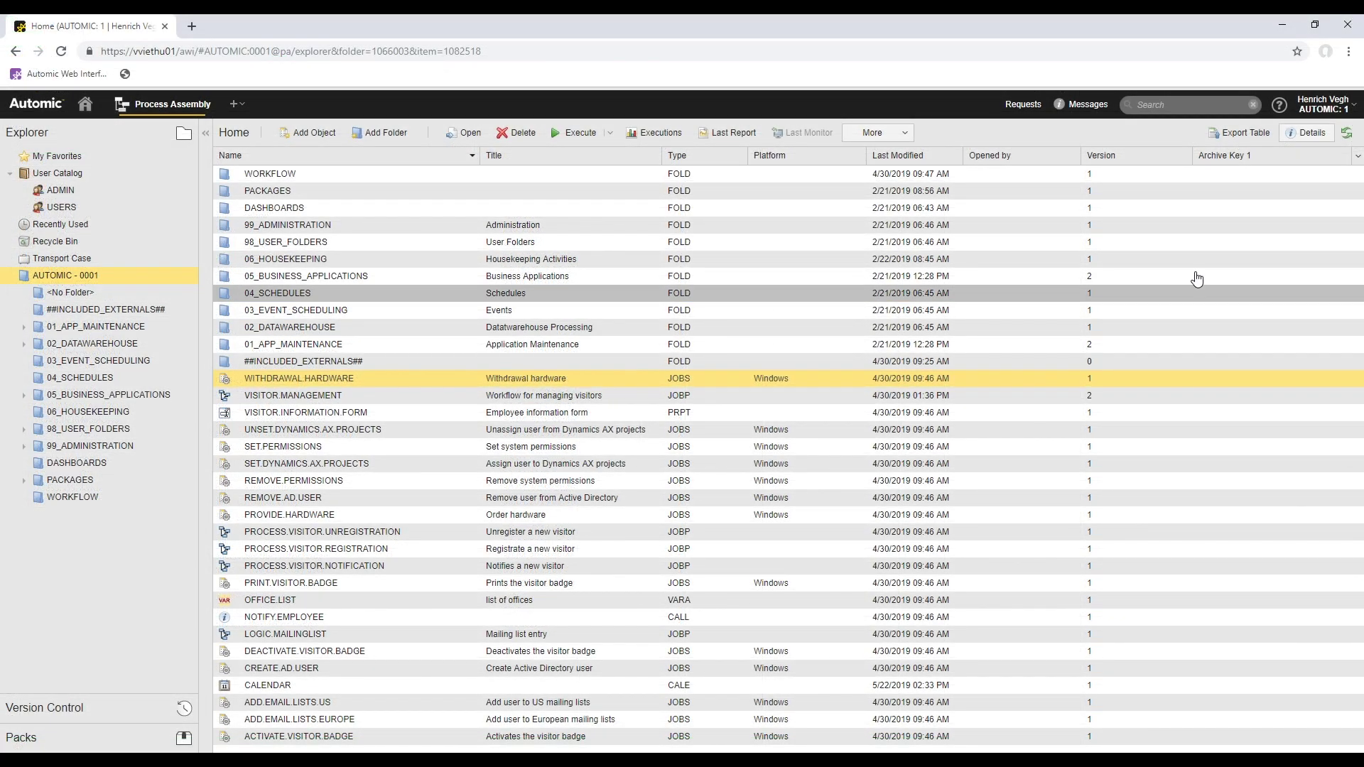
- Review the WITHDRAWAL.HARDWARE job's details and its Windows definition, and return to the object list
{"action": "left_click", "coordinate": [1317, 139]}
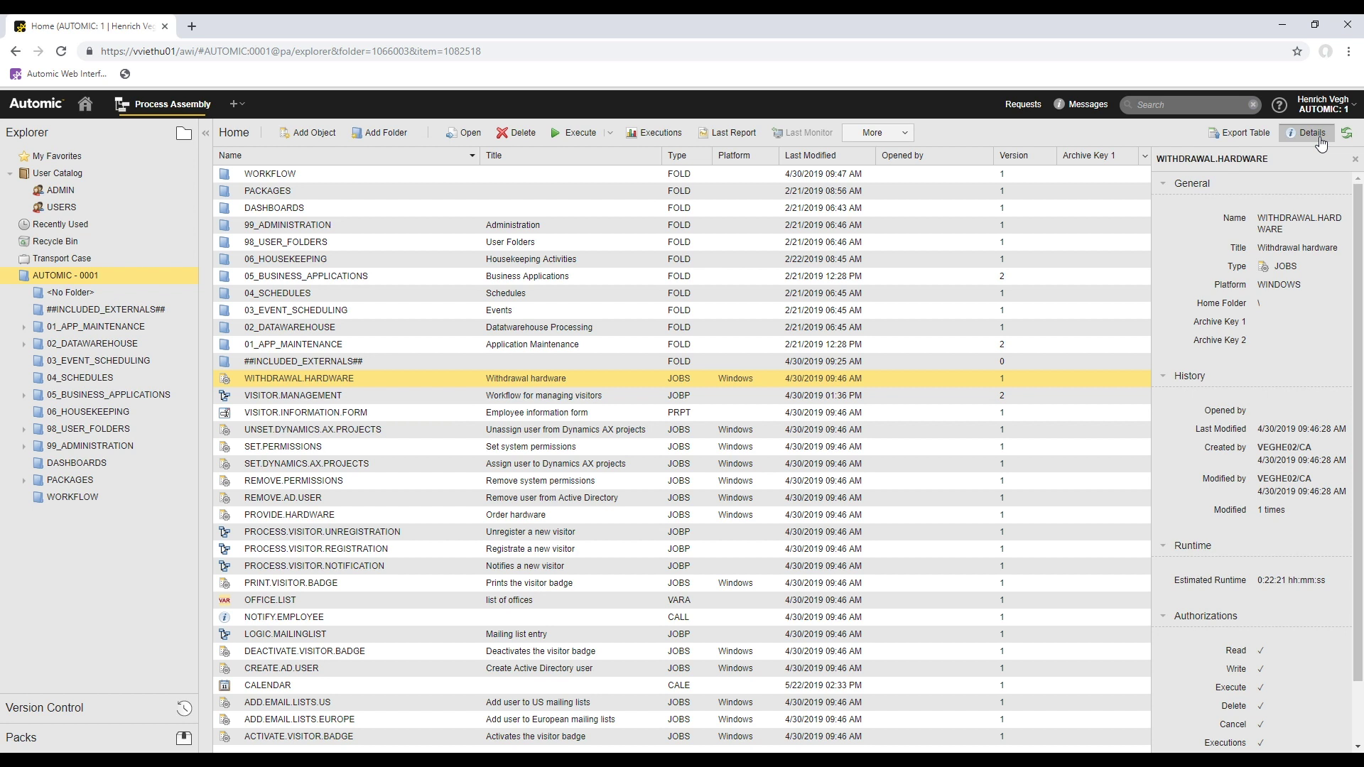
{"action": "left_click", "coordinate": [1319, 140]}
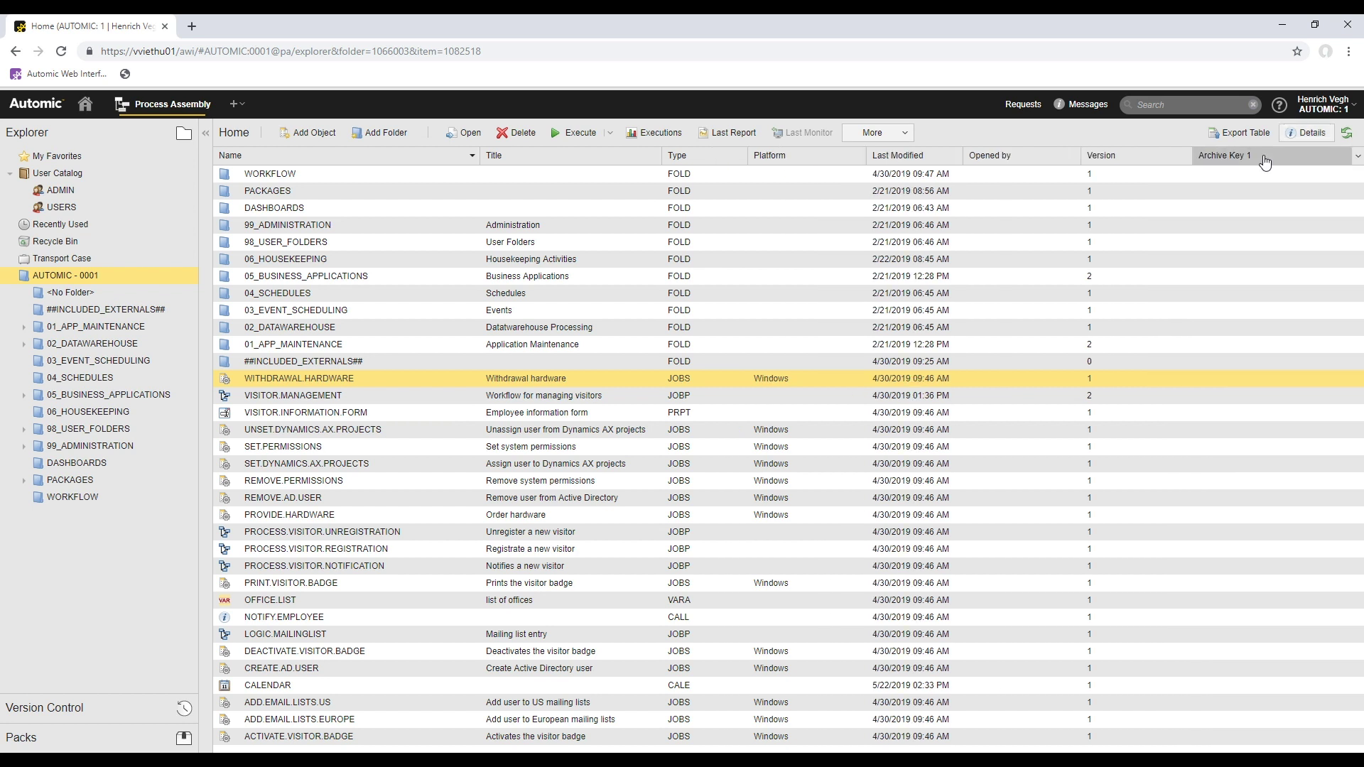
{"action": "double_click", "coordinate": [1043, 377]}
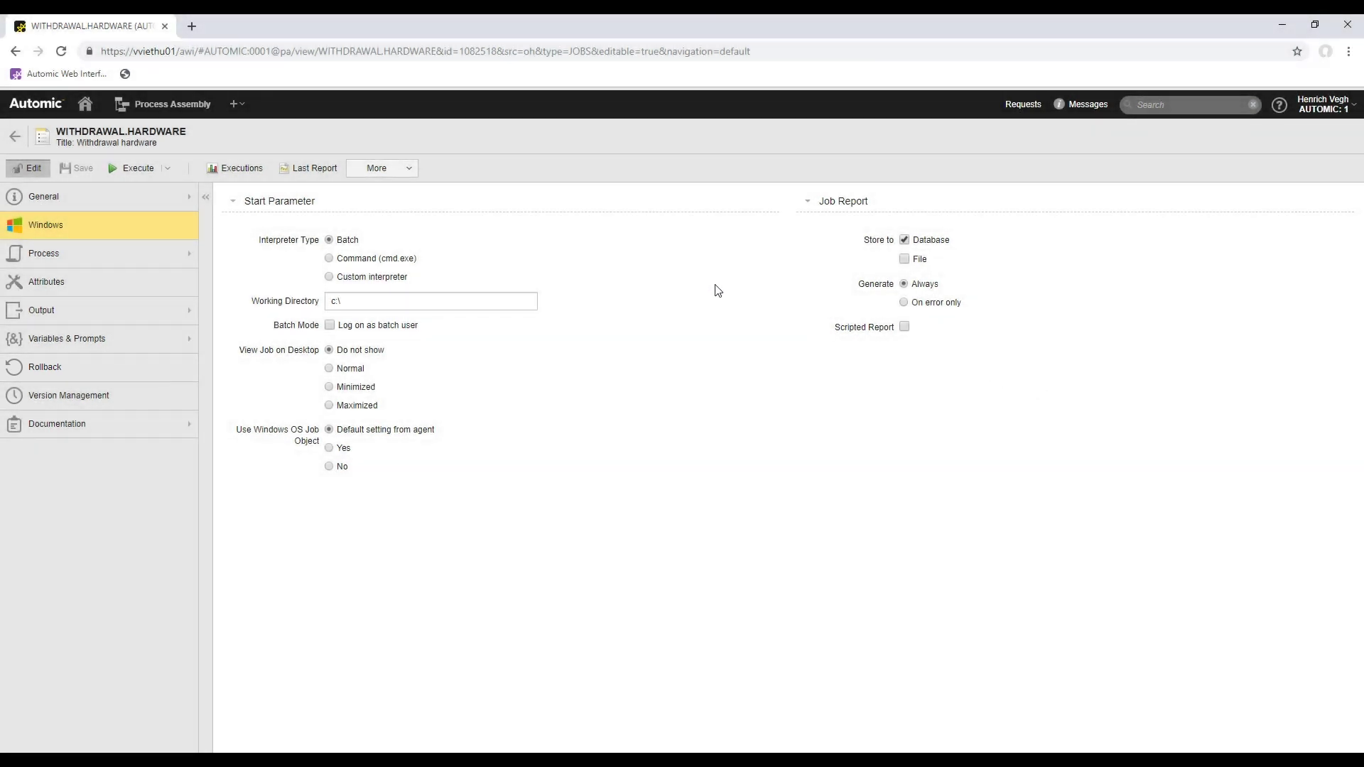
{"action": "left_click", "coordinate": [18, 132]}
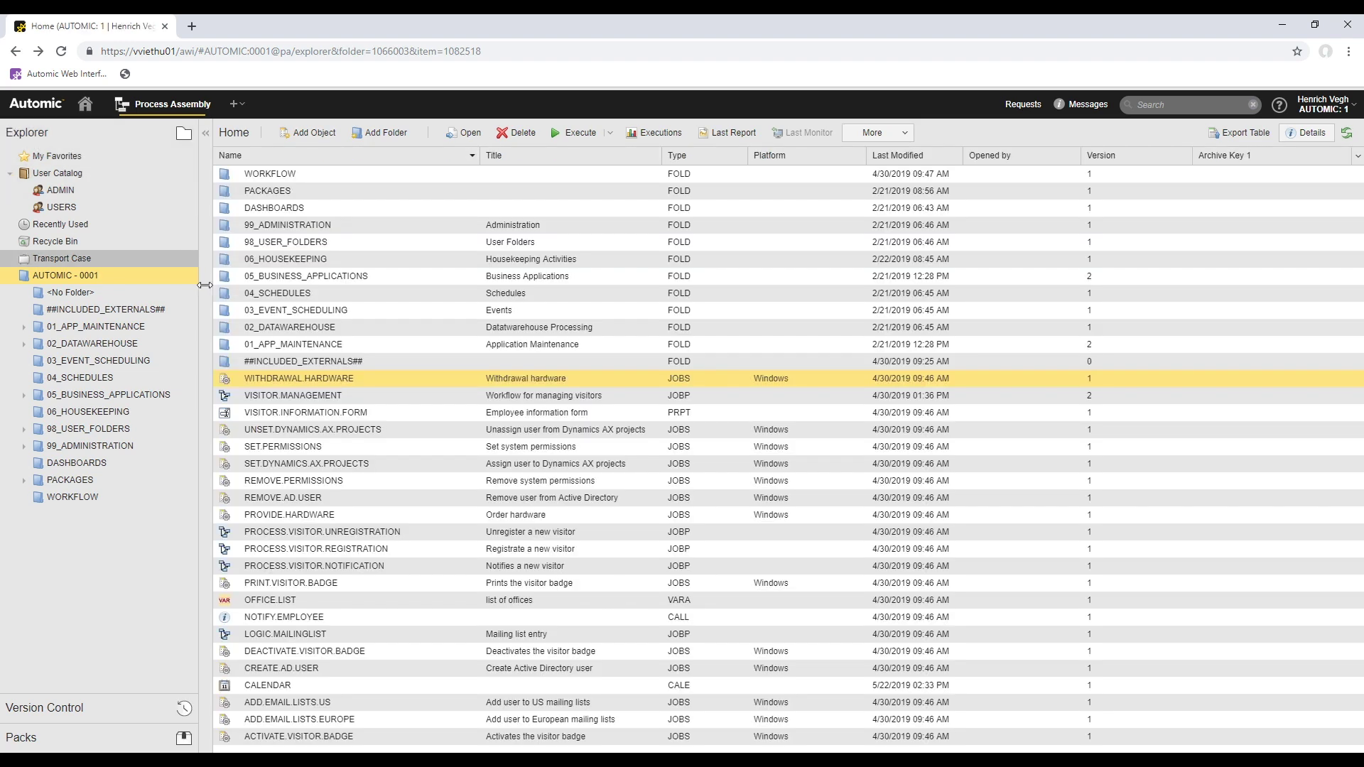
- Open the VISITOR.MANAGEMENT workflow in its editor
{"action": "double_click", "coordinate": [277, 396]}
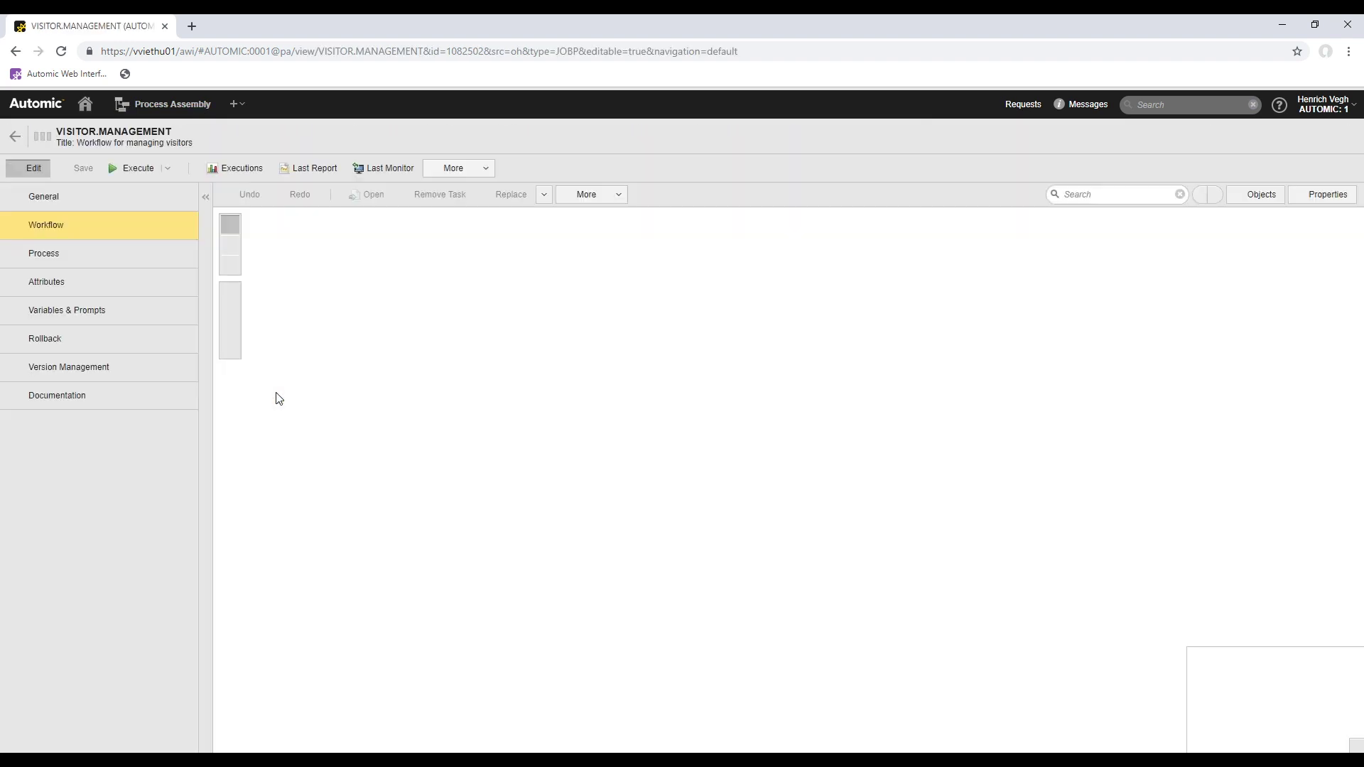